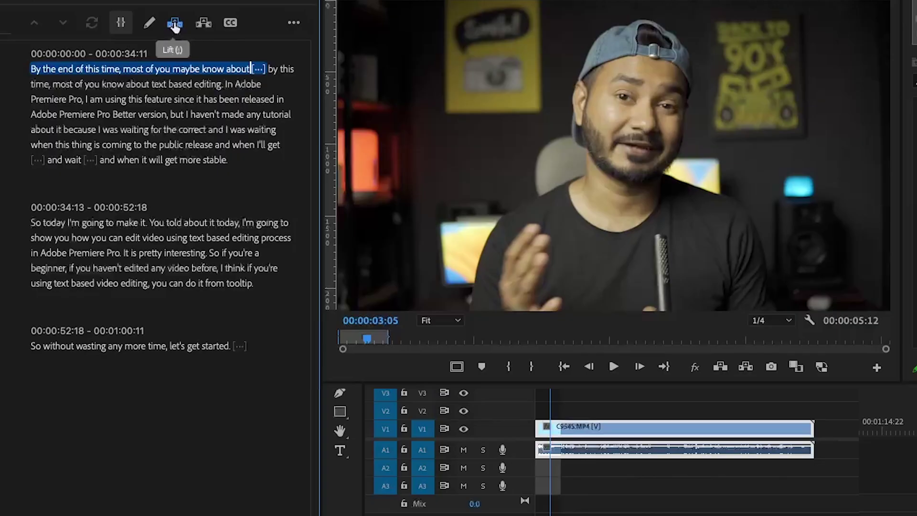
Lift the opening sentence out of the transcript and select the resulting gap marker
click(174, 25)
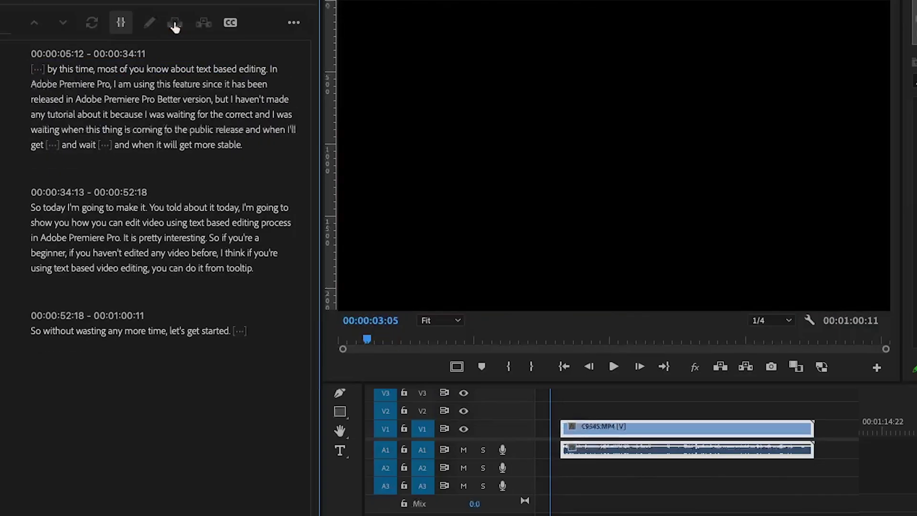
click(41, 70)
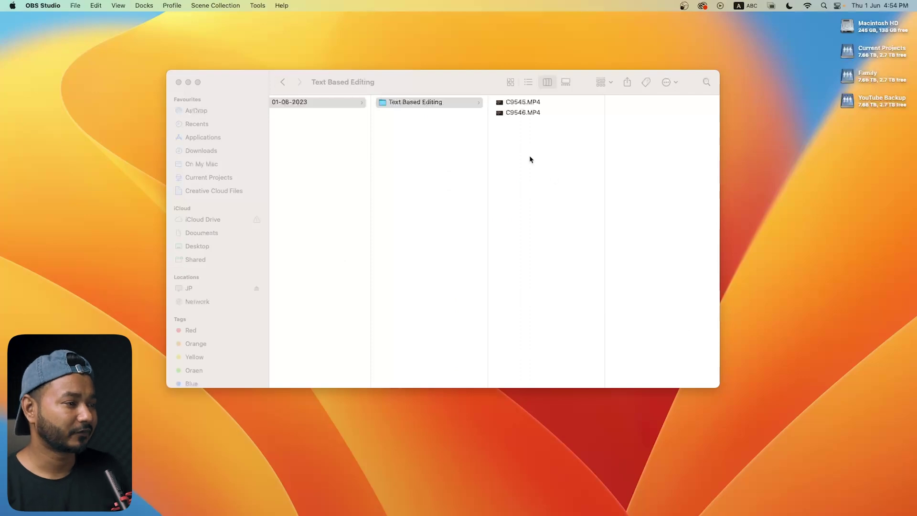
Bring the footage folder window forward and launch Premiere Pro from the Dock
drag(454, 82, 431, 77)
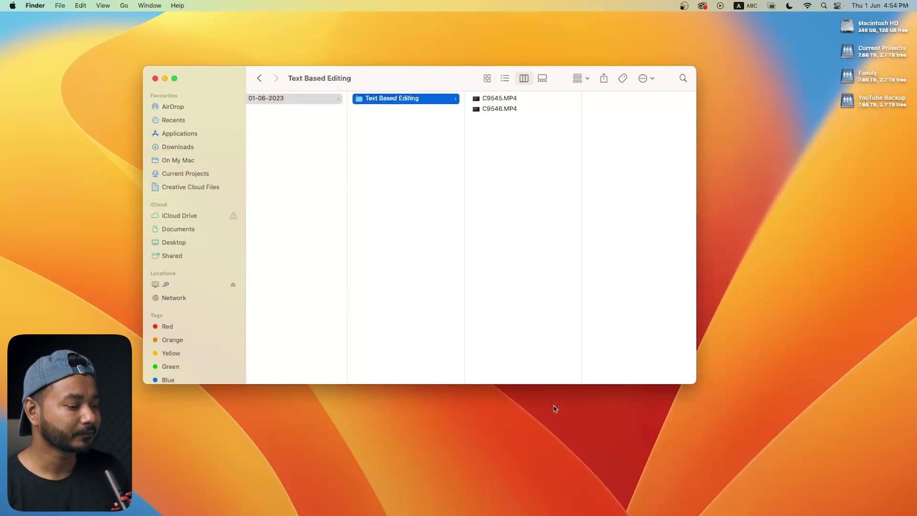
click(566, 506)
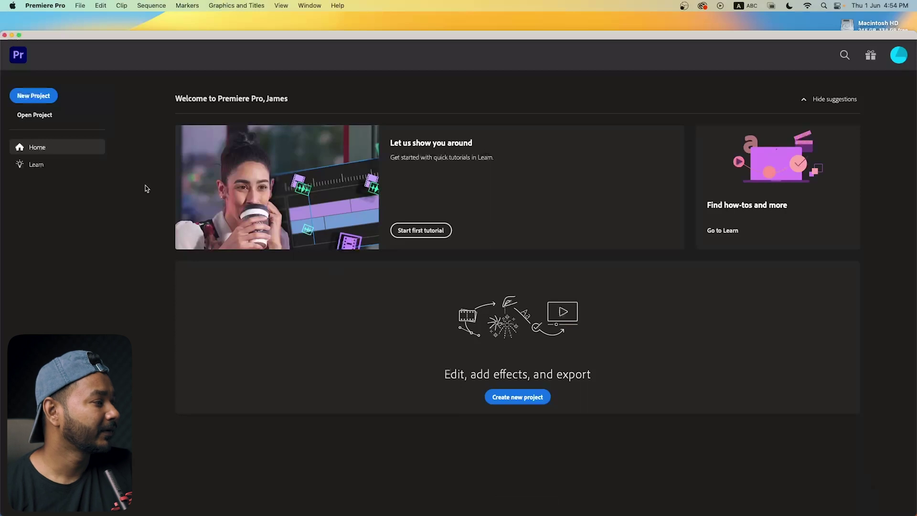
Start a new project named Text Based Video Editing and choose a custom save location
click(38, 96)
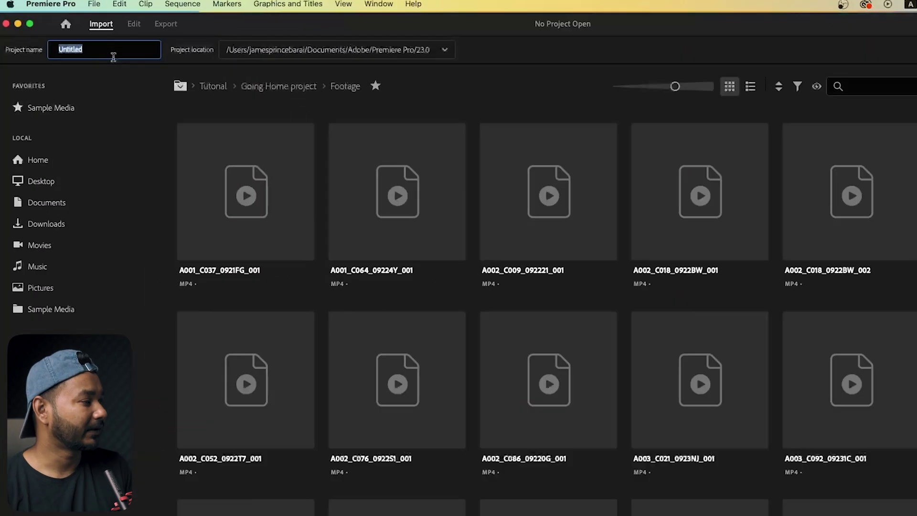
text(Text Based Video Editing)
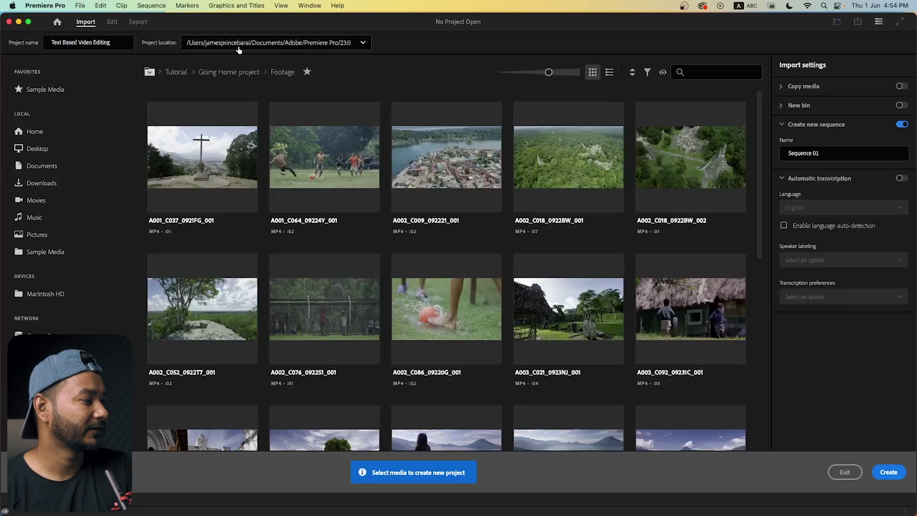
click(369, 66)
click(246, 92)
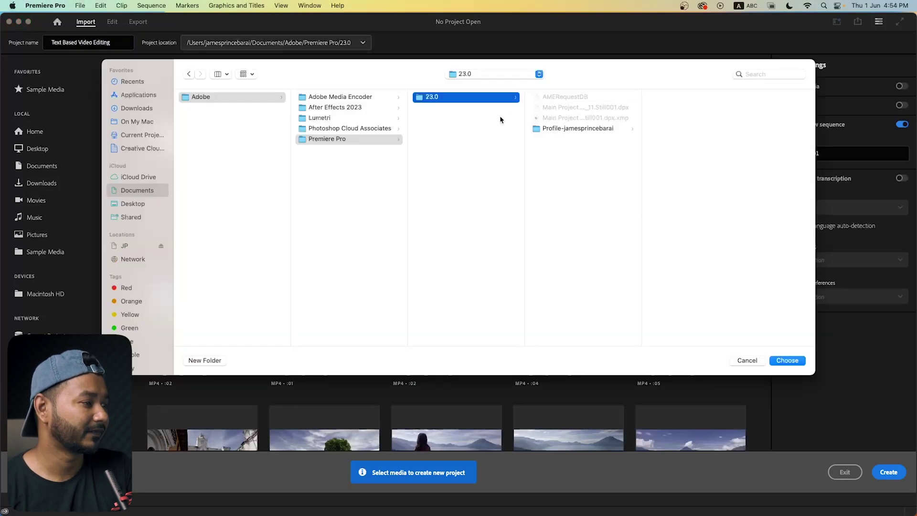
Browse the JP server to Current Projects/2023/June/01-06-2023/Text Based Editing
click(134, 261)
click(212, 101)
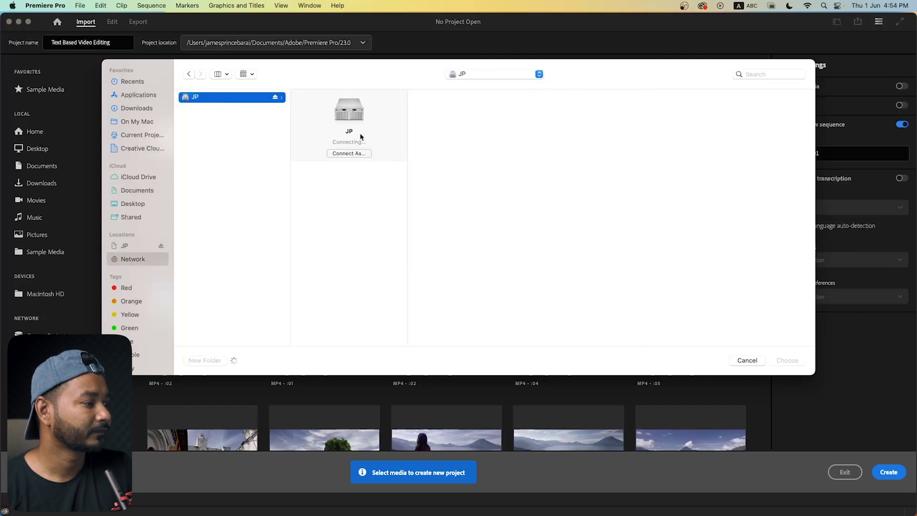
click(345, 170)
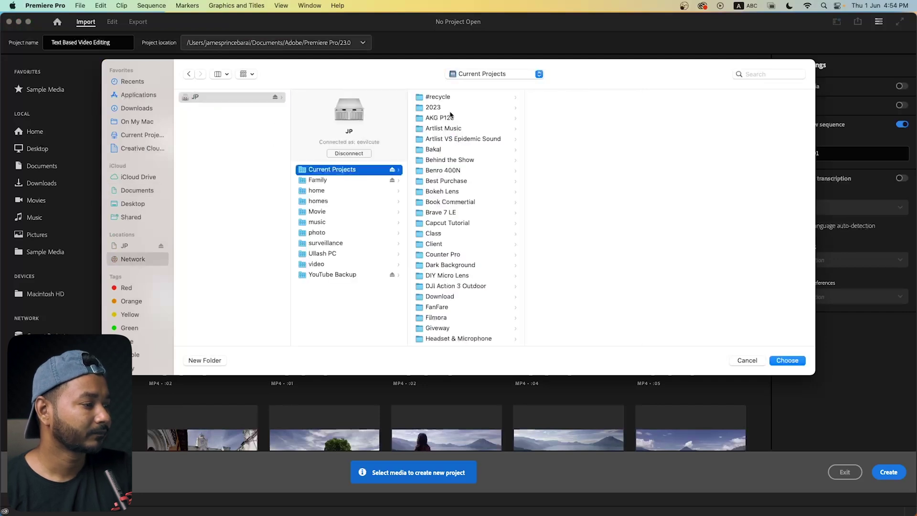
click(449, 109)
click(552, 99)
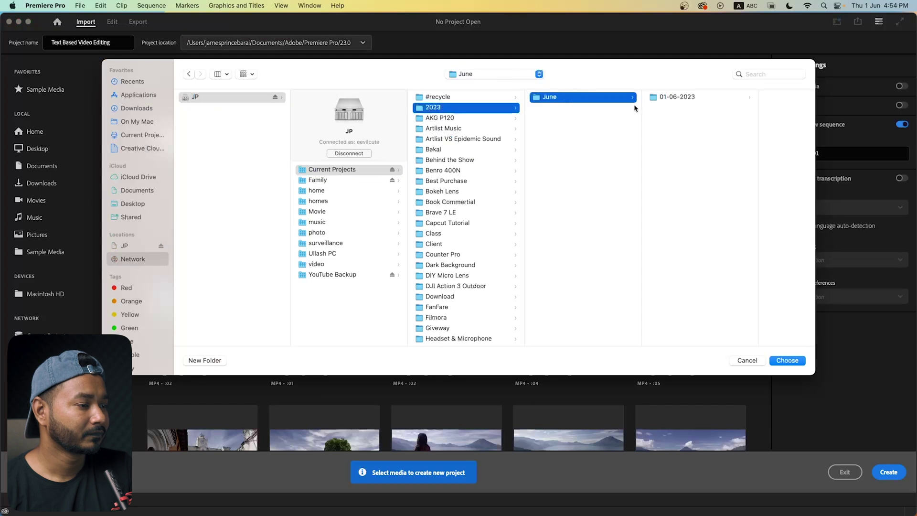
click(676, 102)
click(791, 103)
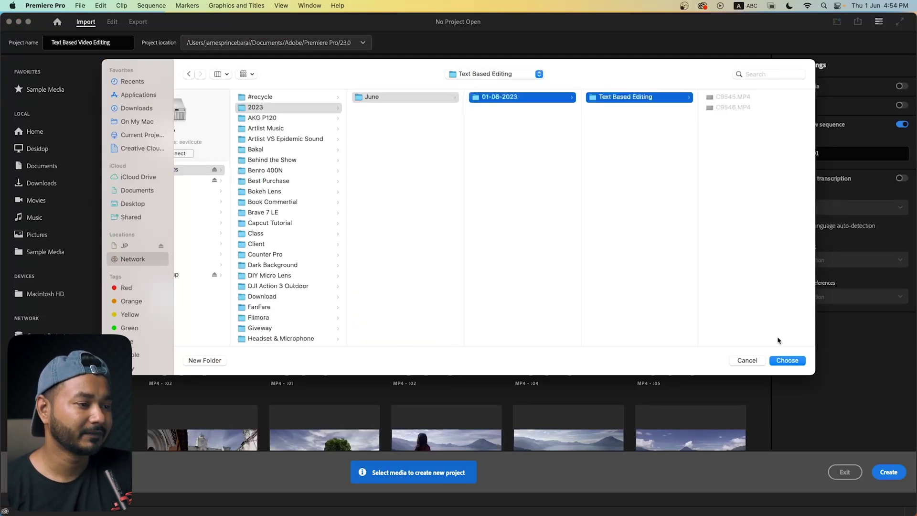
Make a 'Premiere Project' folder there, use it as the location, and create the project
click(211, 364)
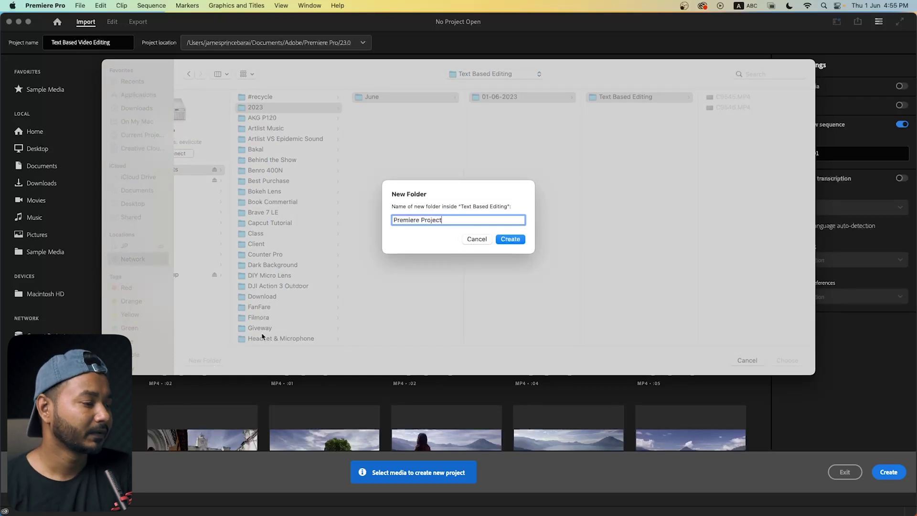
click(510, 242)
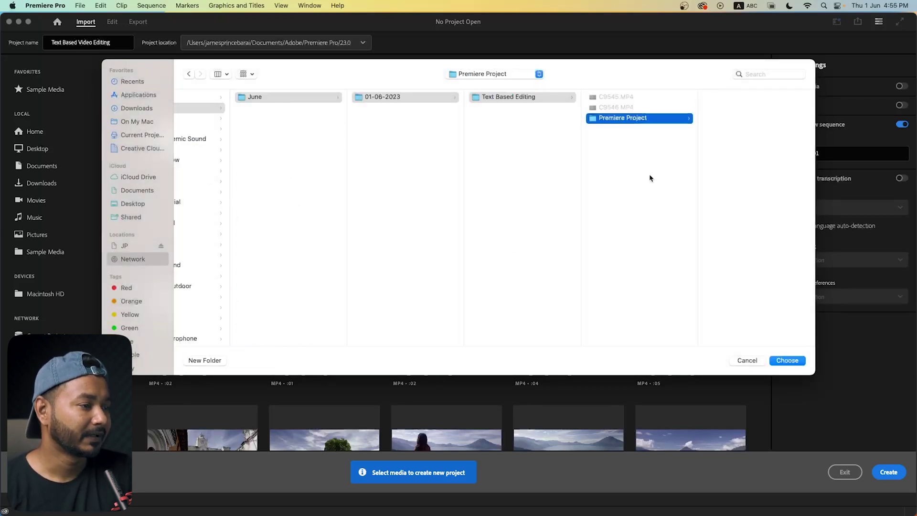
click(795, 359)
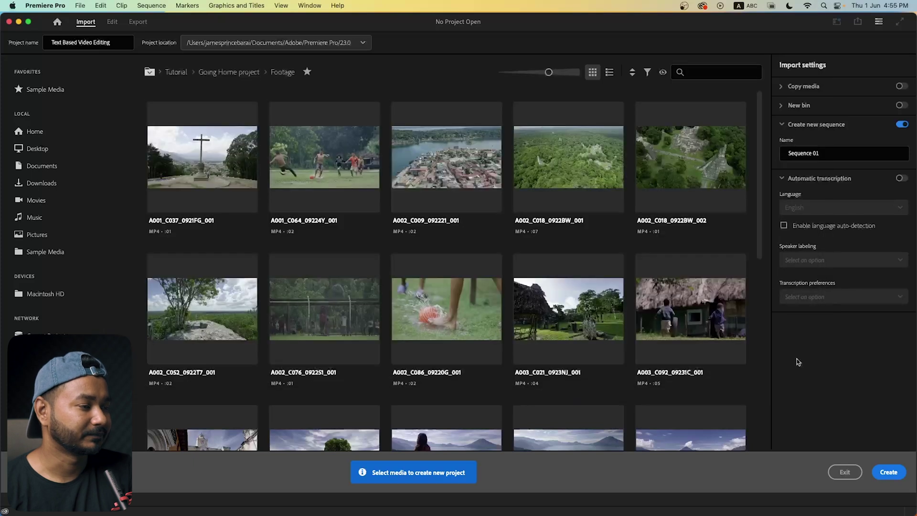
click(888, 472)
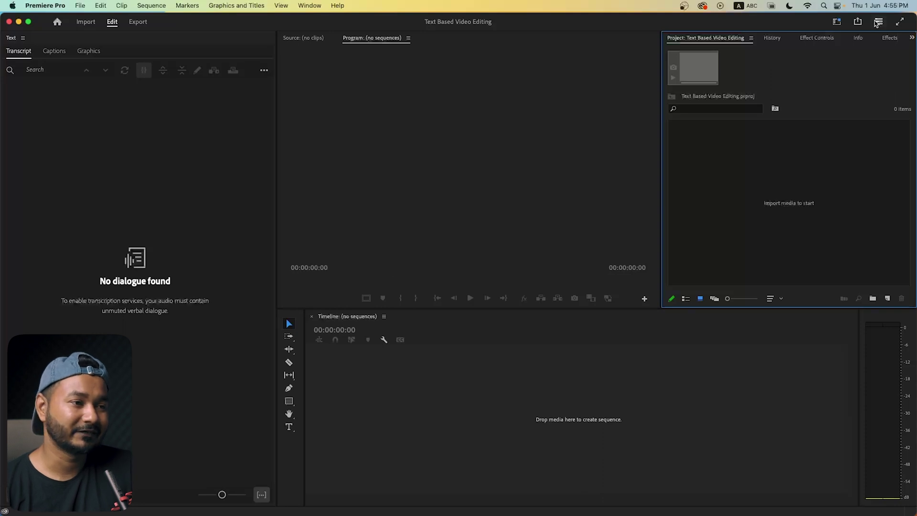
Switch to the Essentials workspace from the Window > Workspaces menu
click(836, 21)
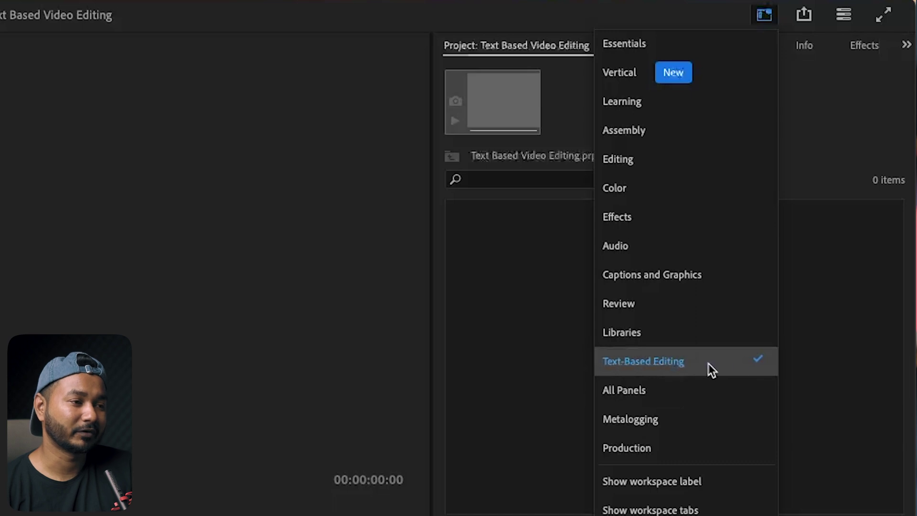
click(709, 363)
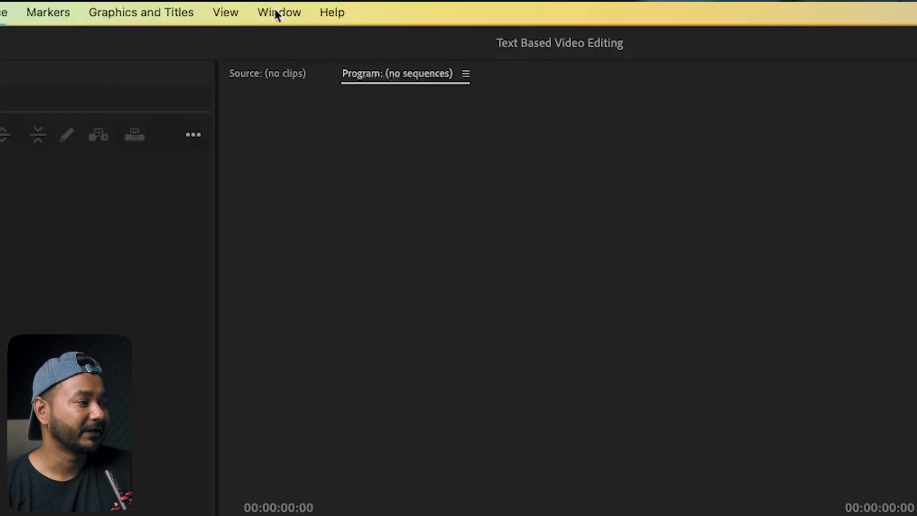
click(275, 11)
mouse_move(296, 40)
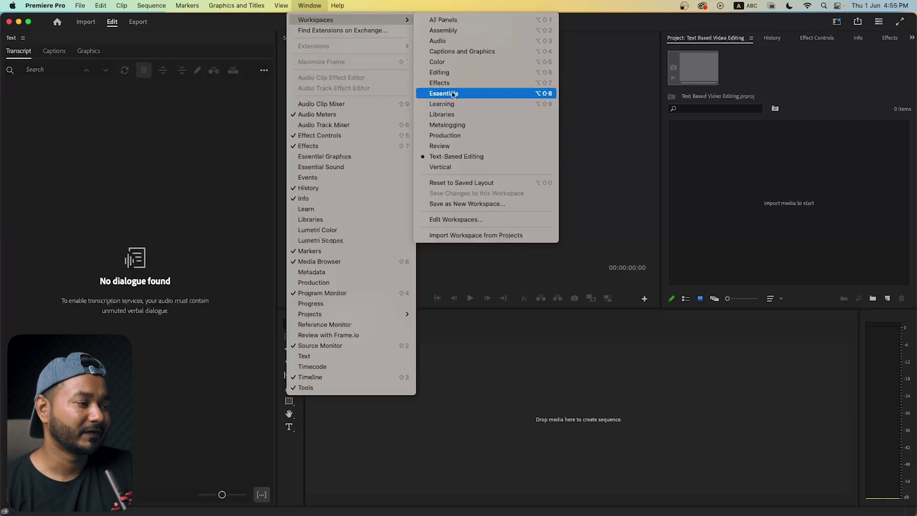
click(452, 94)
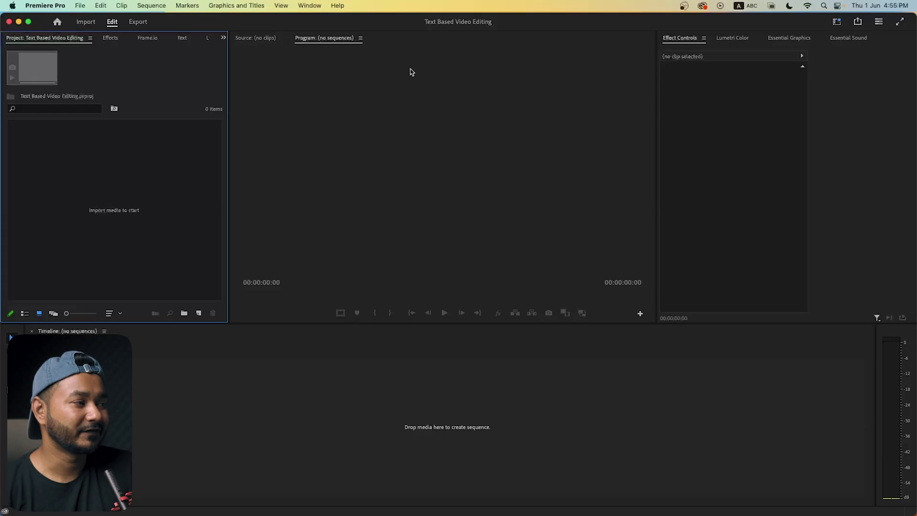
Open the Text panel and switch to the Text-Based Editing workspace
click(311, 6)
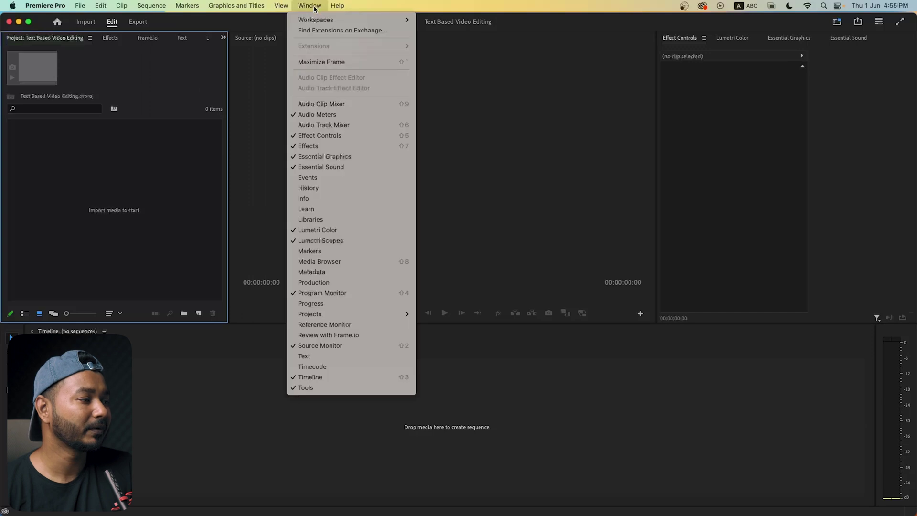
click(325, 356)
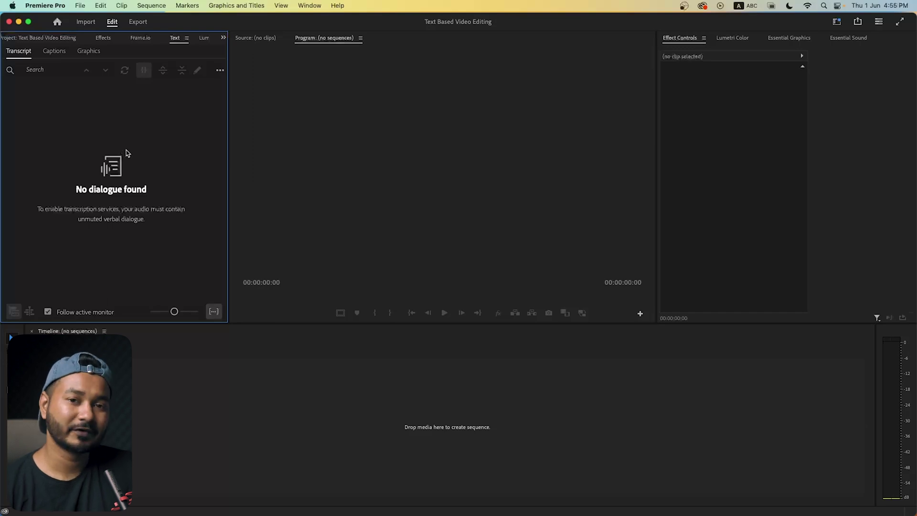
click(837, 22)
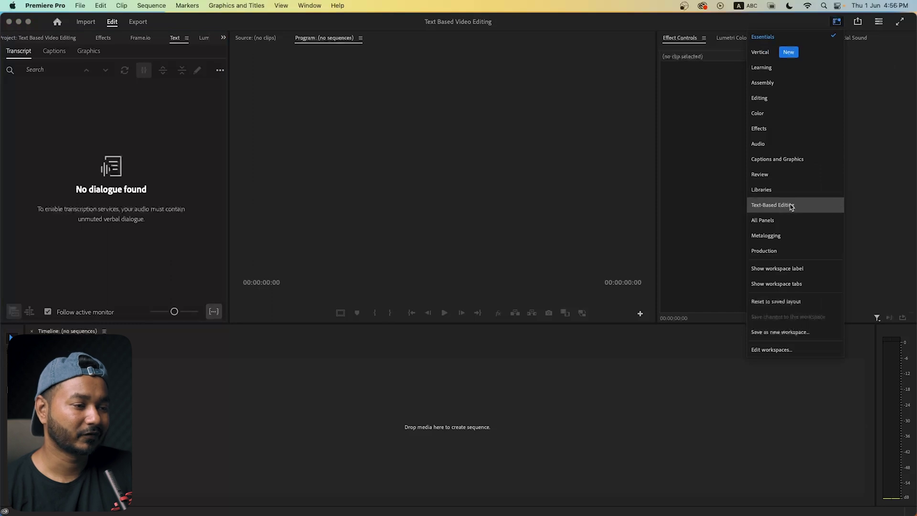
click(772, 205)
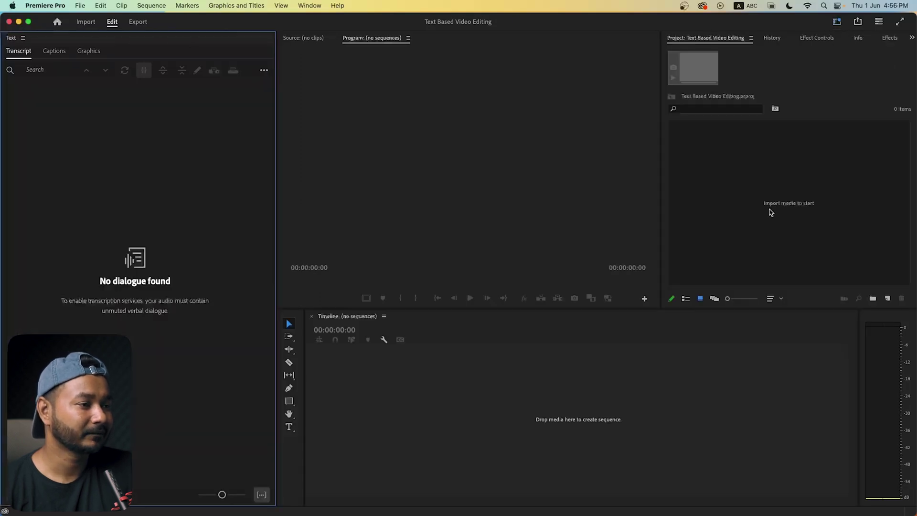
click(698, 44)
click(469, 88)
click(198, 170)
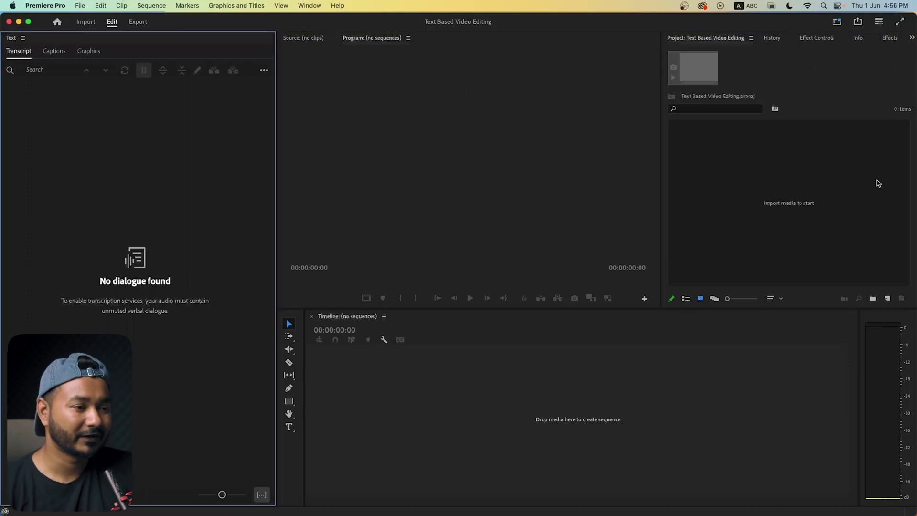
Drag C9545.MP4 from the Finder footage folder into the Project panel
click(153, 504)
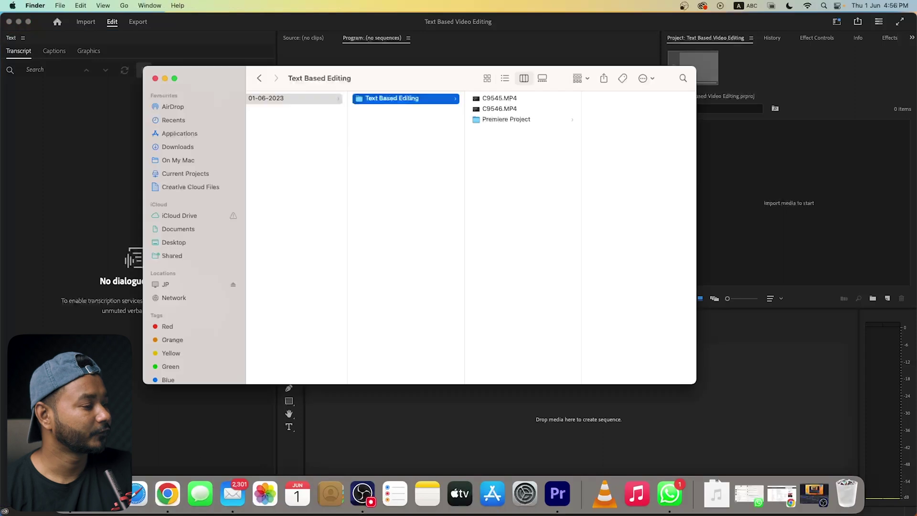
click(499, 100)
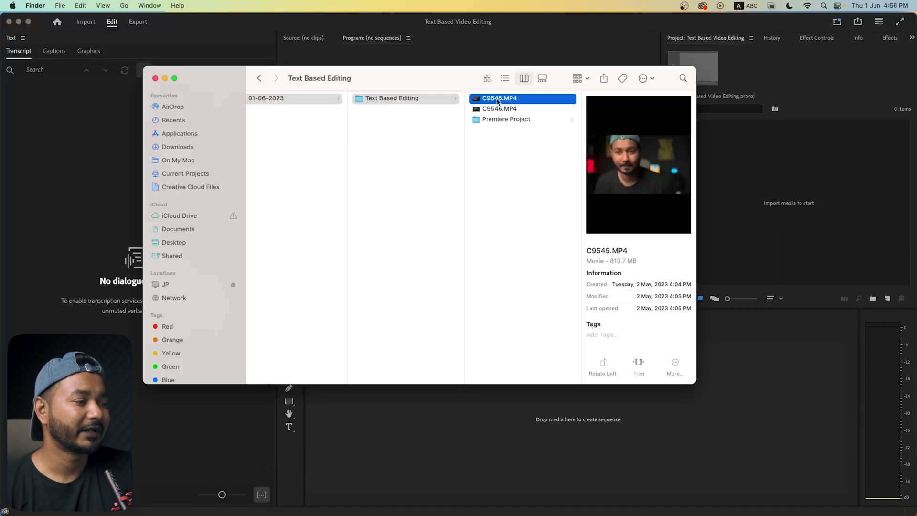
drag(479, 101, 745, 171)
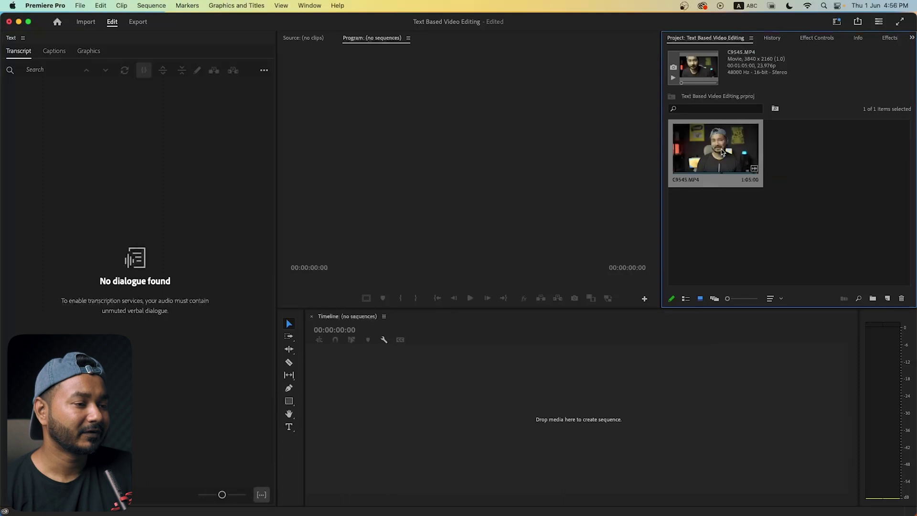
Check the clip's file properties, noting its Rec. 2100 HLG colour space
right_click(719, 149)
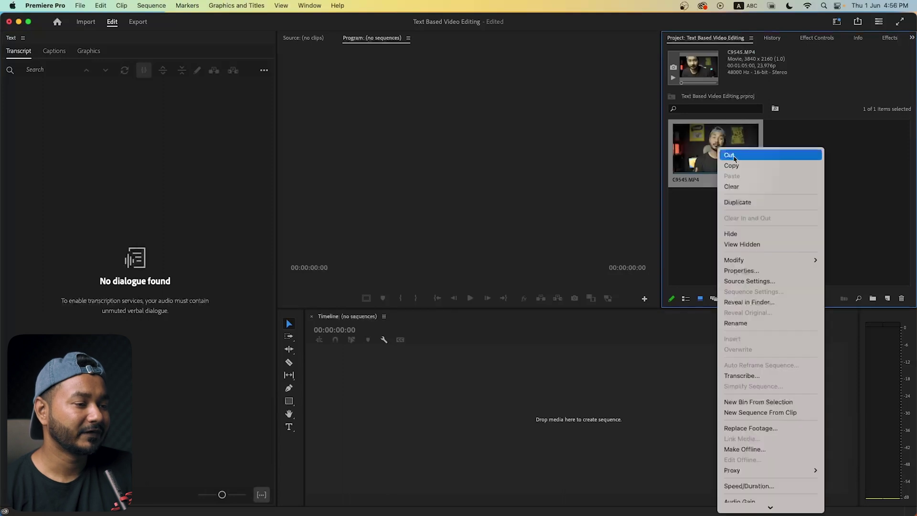
click(751, 270)
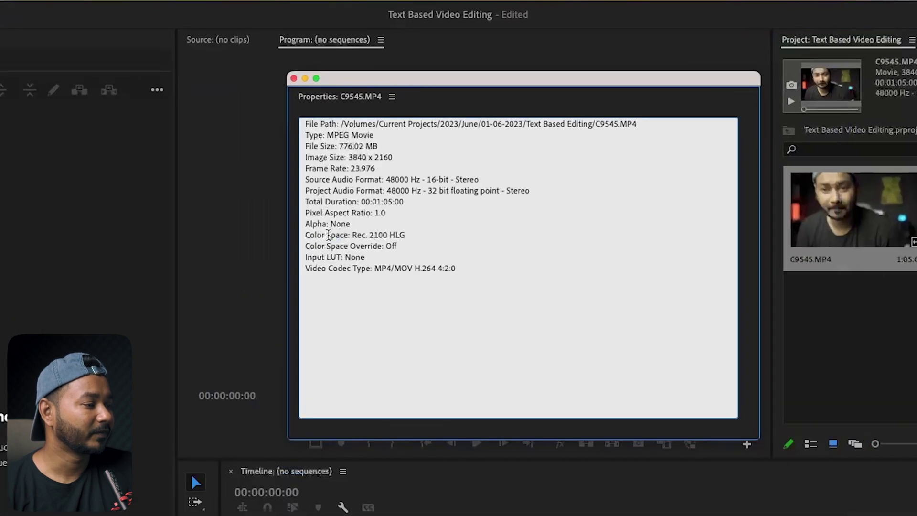
drag(424, 163, 374, 164)
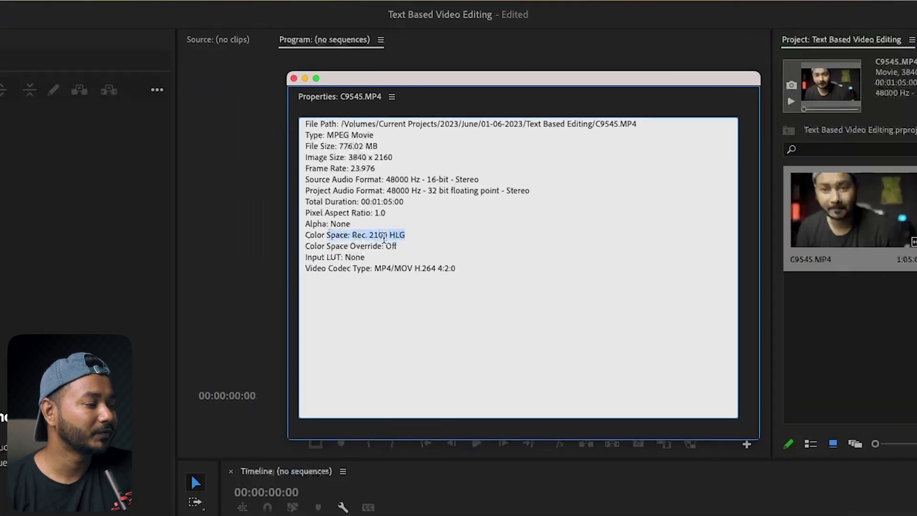
click(407, 236)
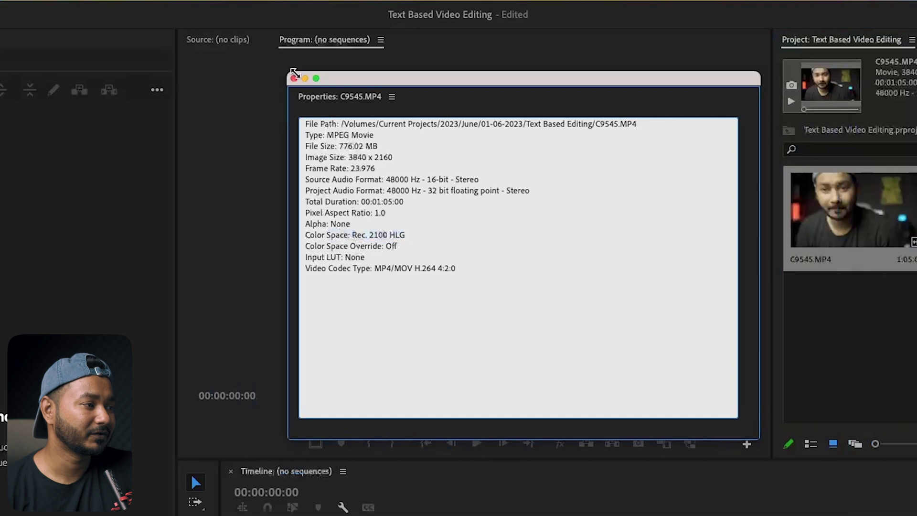
click(293, 77)
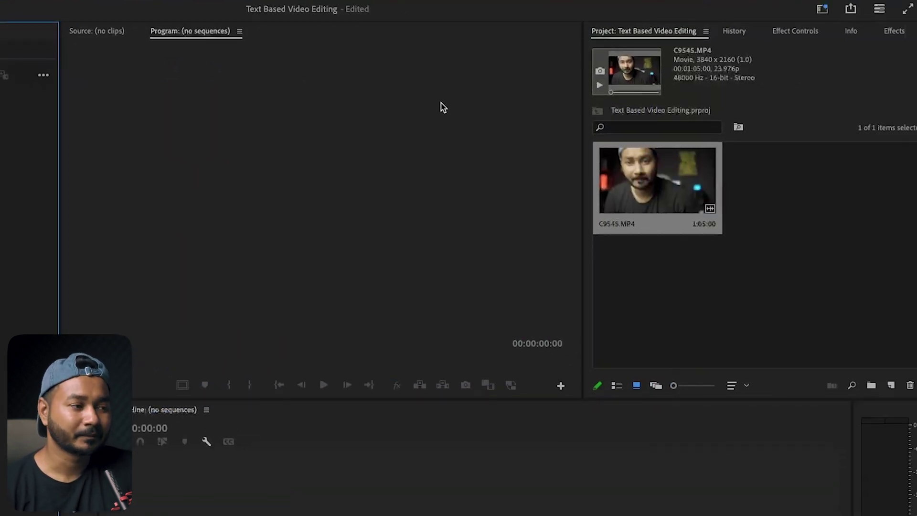
Override the clip's colour space to Rec. 709 in Interpret Footage, then drag it into a new sequence
right_click(645, 171)
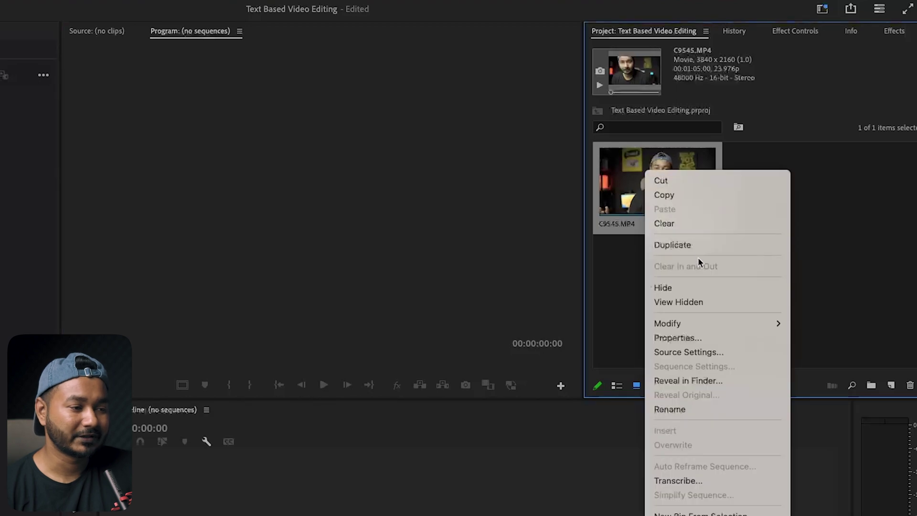
right_click(623, 166)
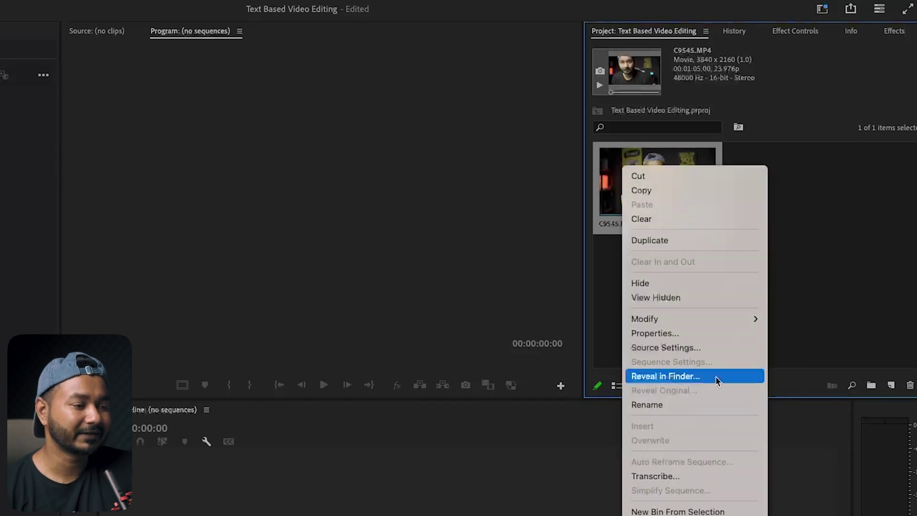
mouse_move(712, 316)
click(820, 335)
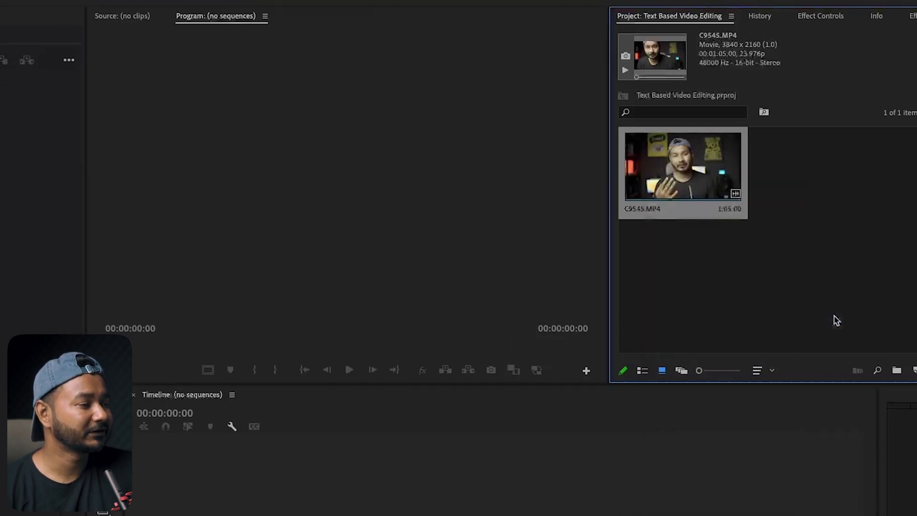
click(323, 429)
click(378, 429)
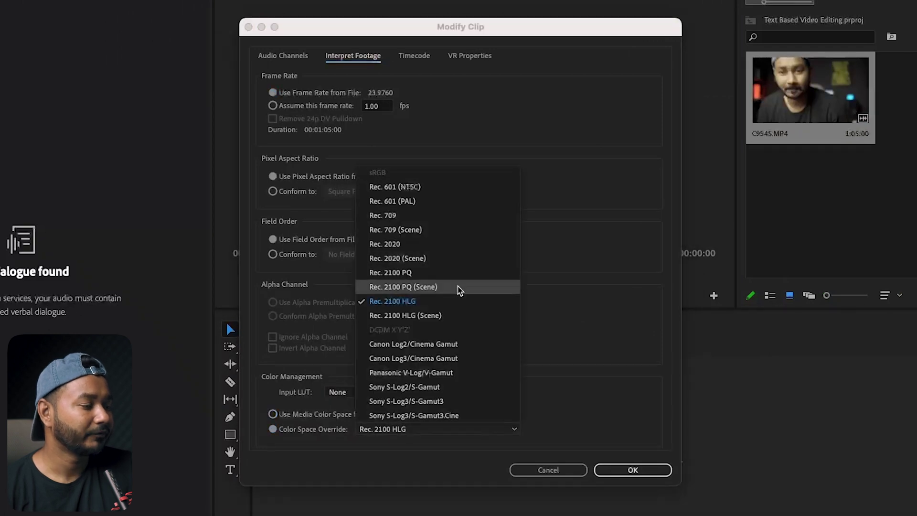
click(467, 162)
click(644, 474)
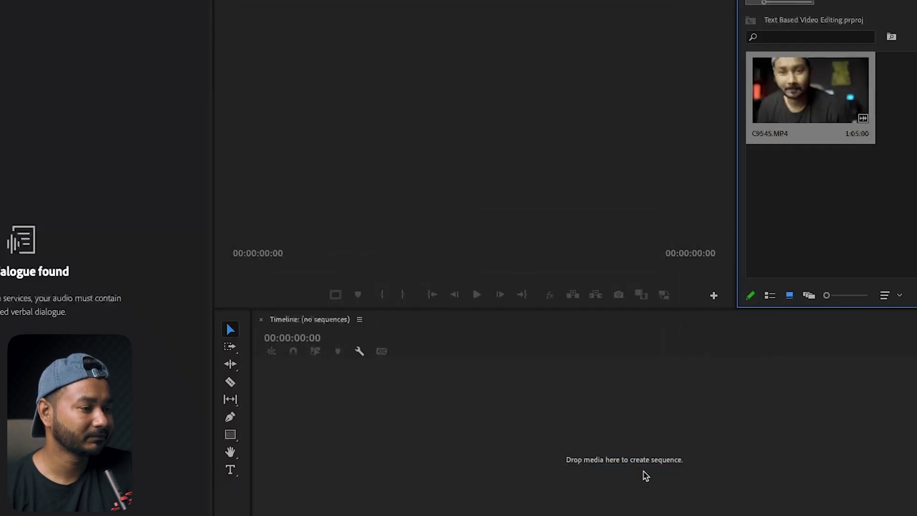
drag(810, 90, 500, 430)
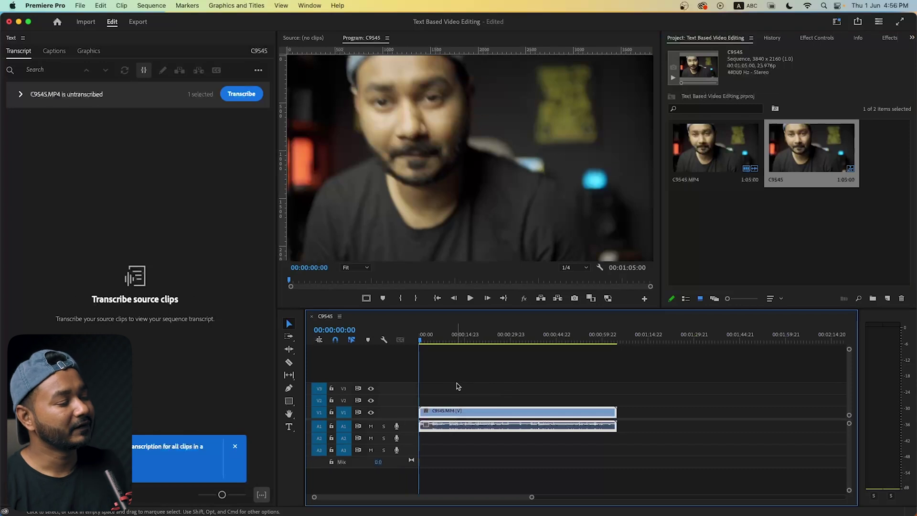
Move the playhead to about seven seconds, read the text-based editing FAQ in the browser, then return
click(443, 341)
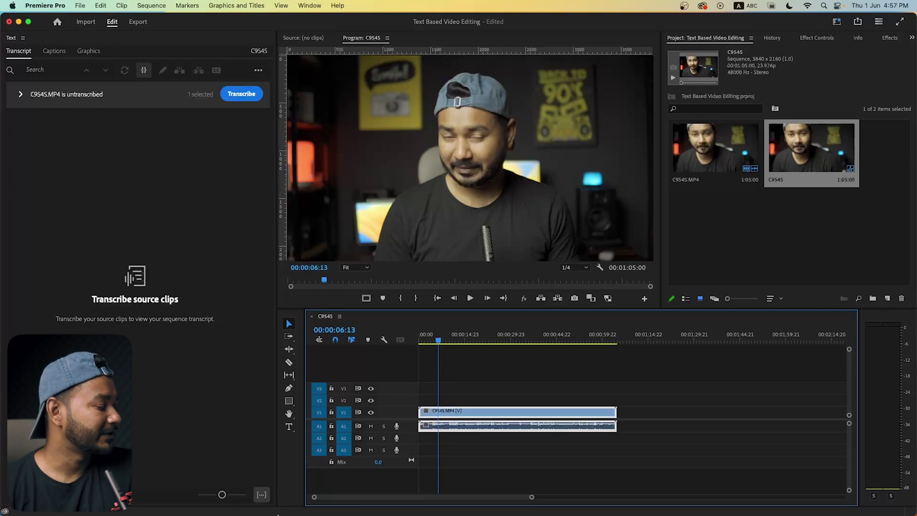
click(167, 493)
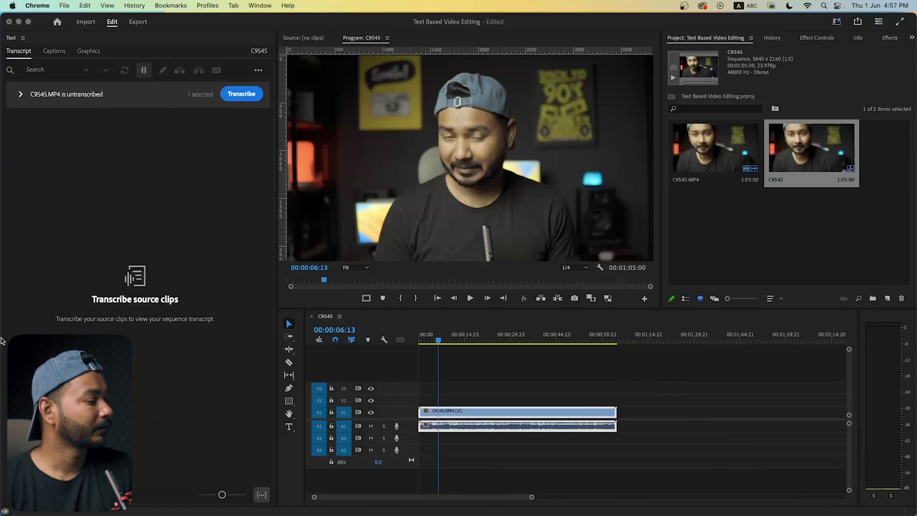
click(501, 413)
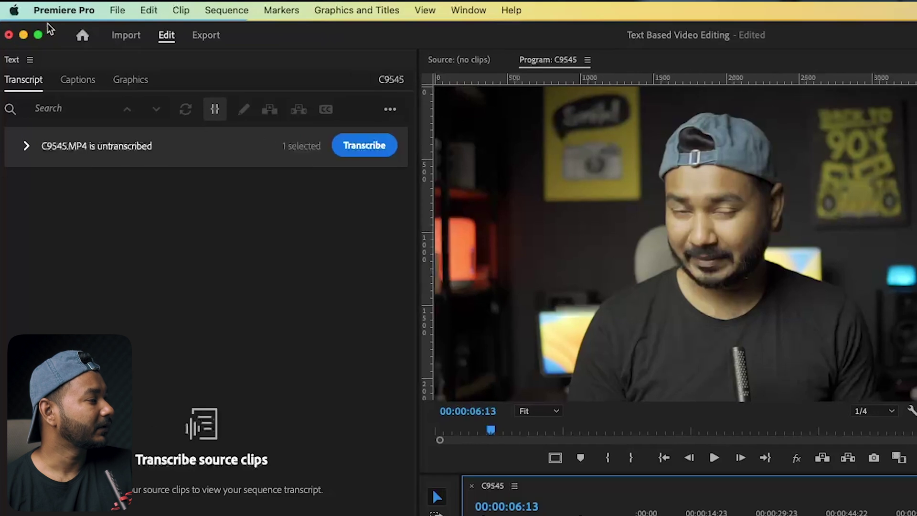
click(53, 13)
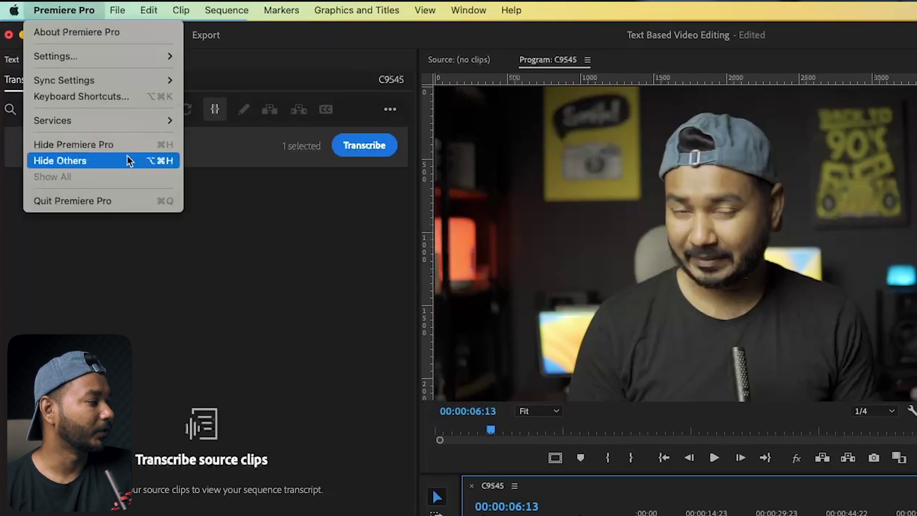
mouse_move(90, 57)
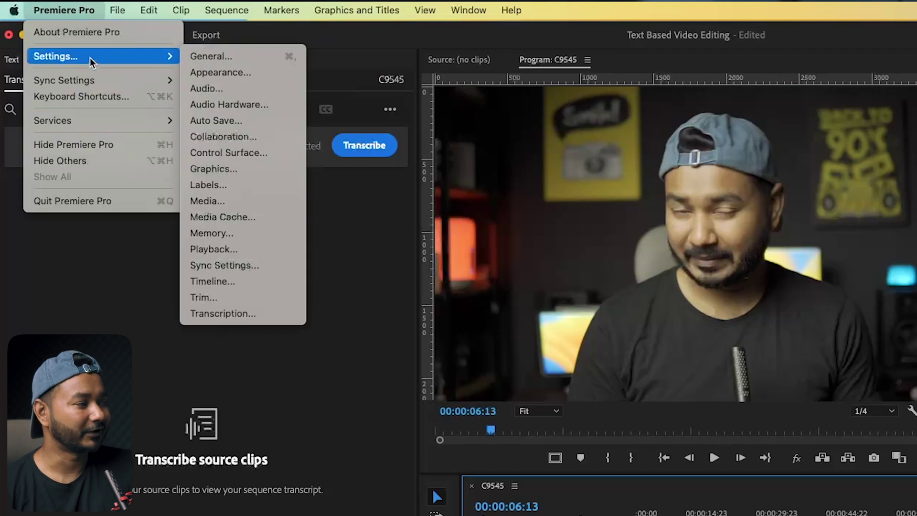
click(226, 311)
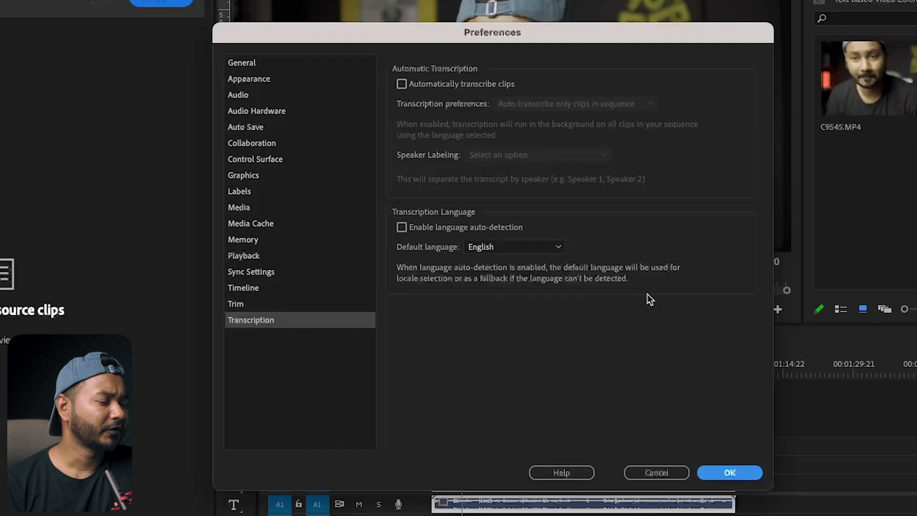
click(677, 472)
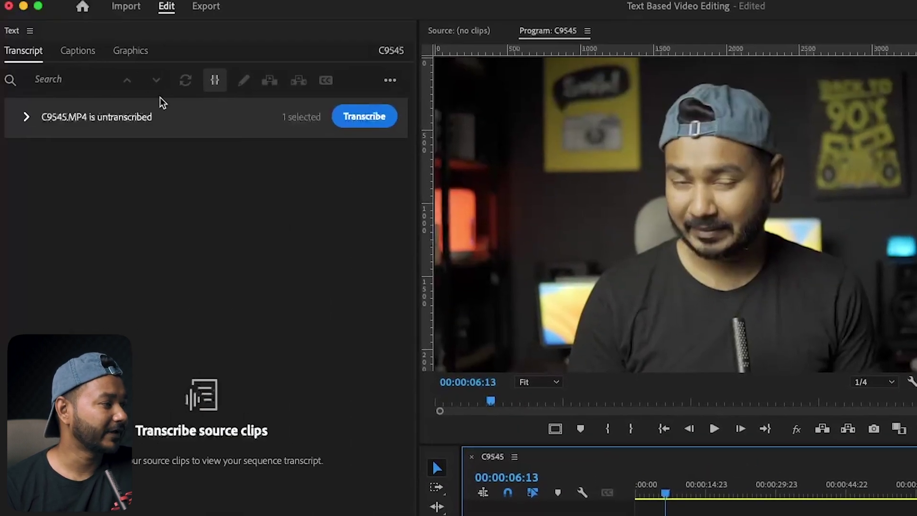
Transcribe the clip's speech and follow Speech to Text in the progress list
click(364, 120)
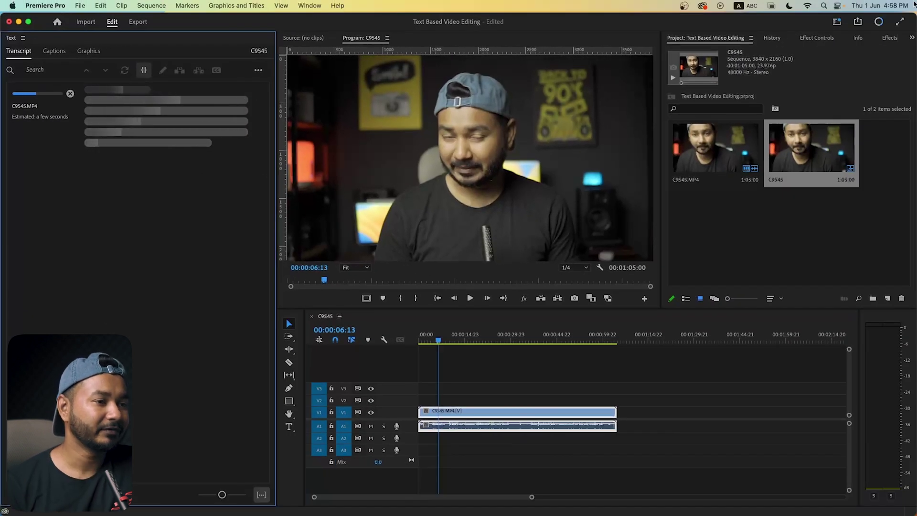
click(879, 22)
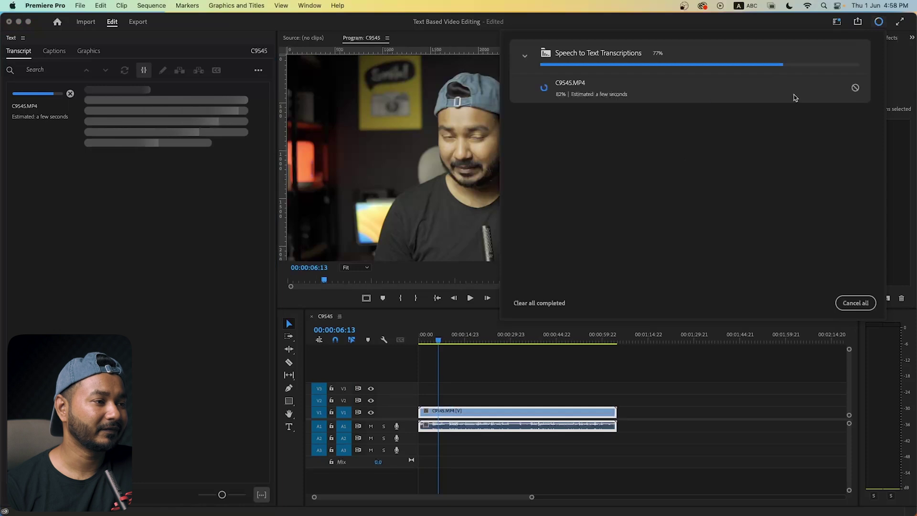
click(879, 22)
click(879, 22)
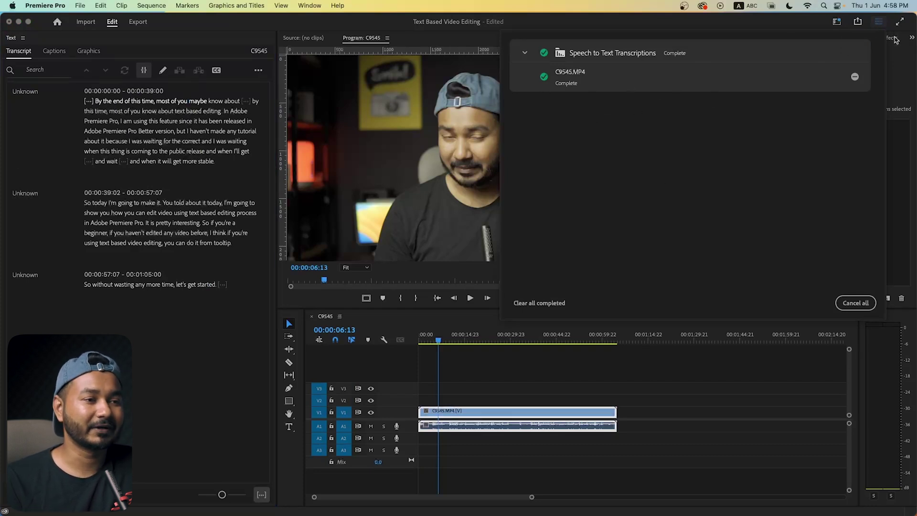
Close the progress list, select the opening pause and play the clip to check it
click(874, 22)
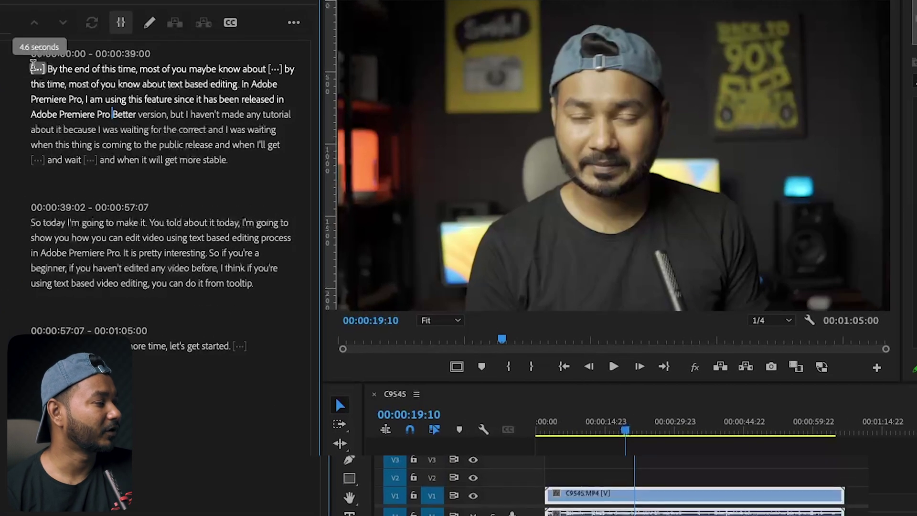
click(29, 68)
click(89, 159)
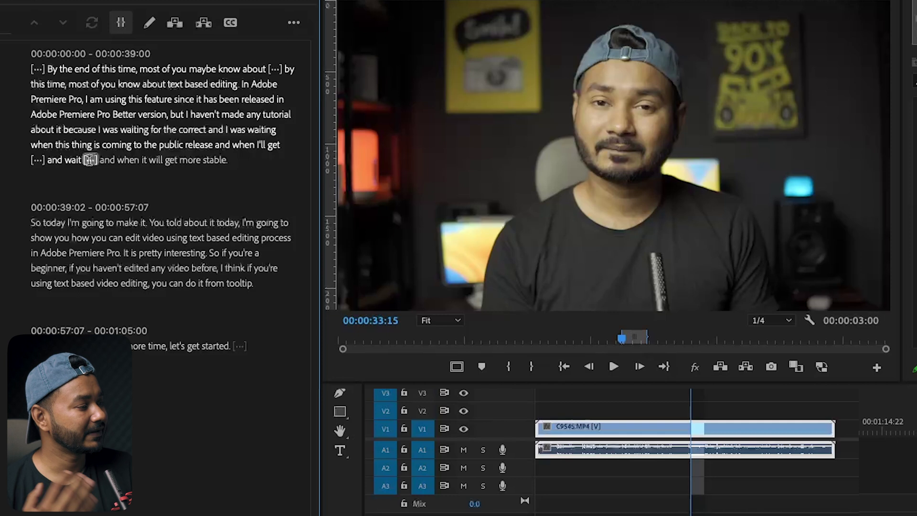
click(89, 159)
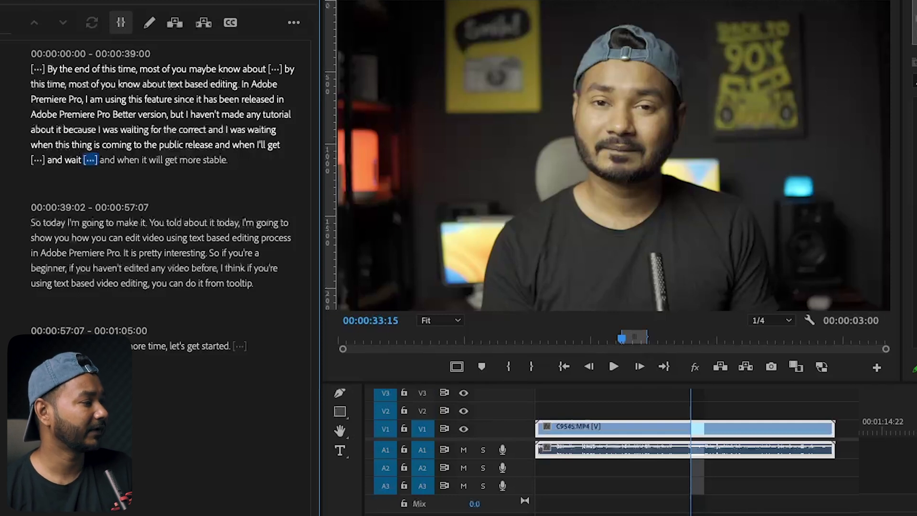
click(33, 67)
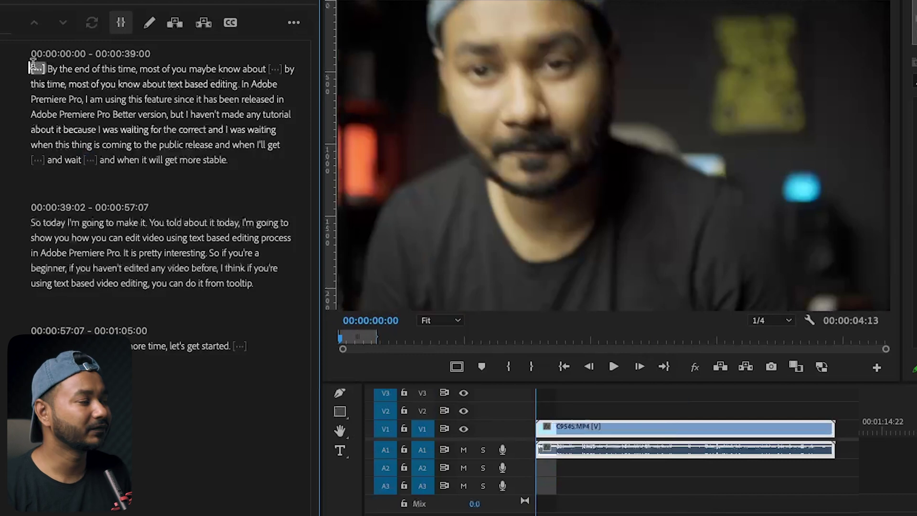
key(space)
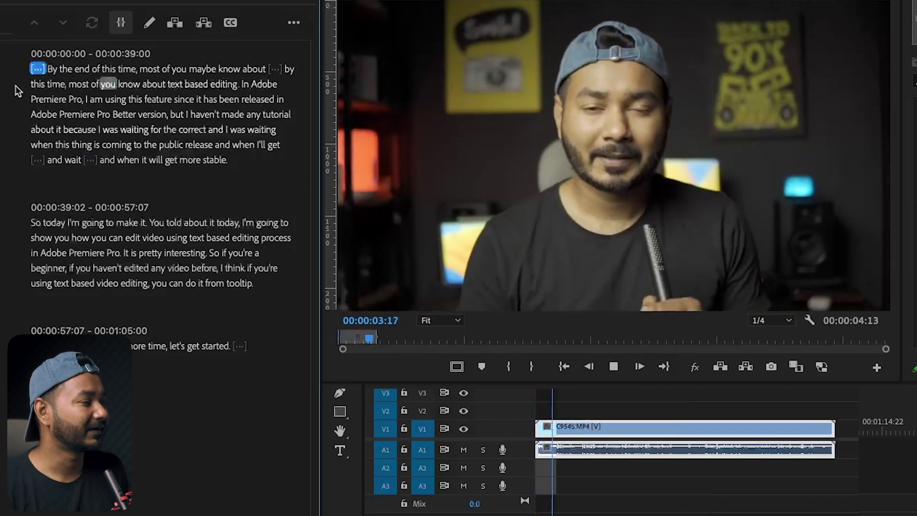
key(space)
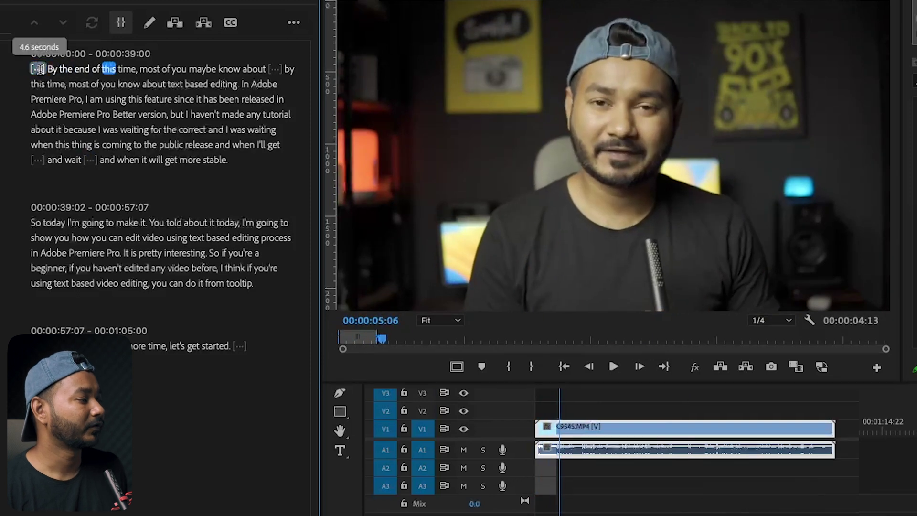
Select the 4.6-second opening pause marker and delete it
click(39, 70)
click(29, 70)
click(38, 69)
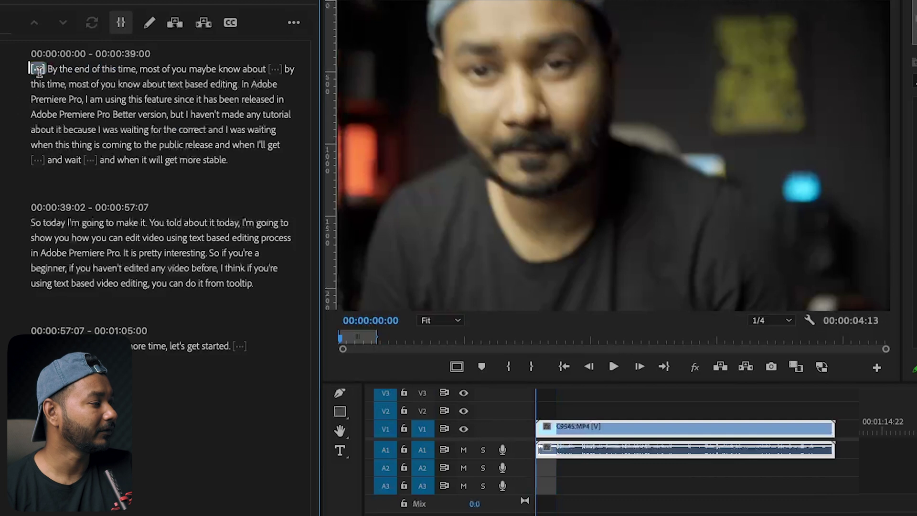
key(BackSpace)
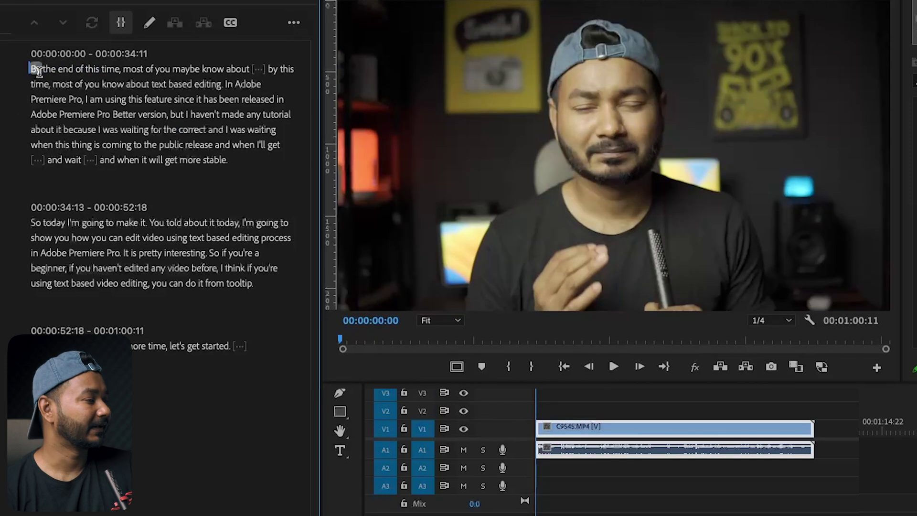
Play back the opening sentence and the 2.3-second pause after 'know about' to review them
key(space)
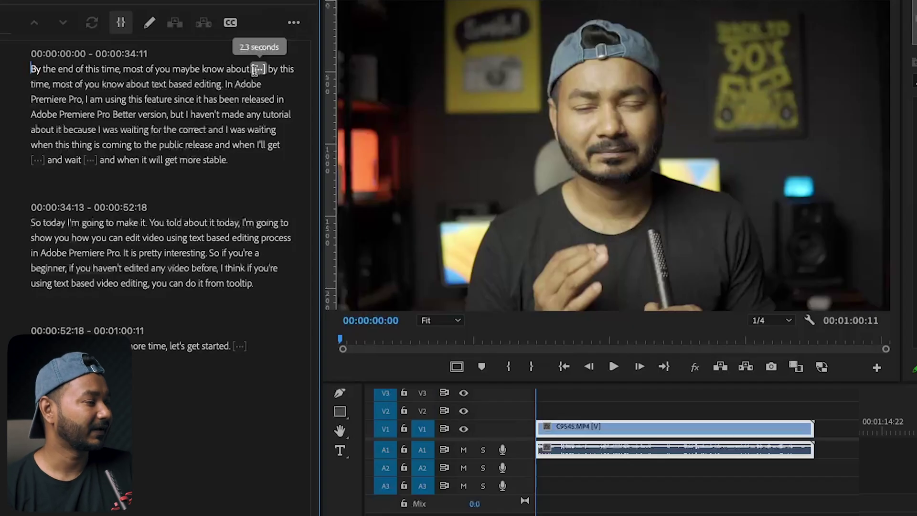
click(258, 70)
click(26, 68)
drag(27, 68, 230, 71)
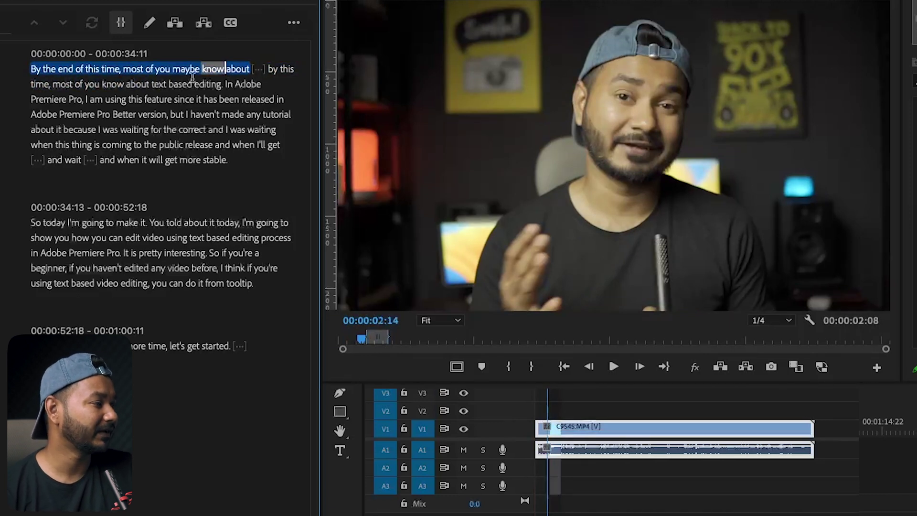
click(241, 70)
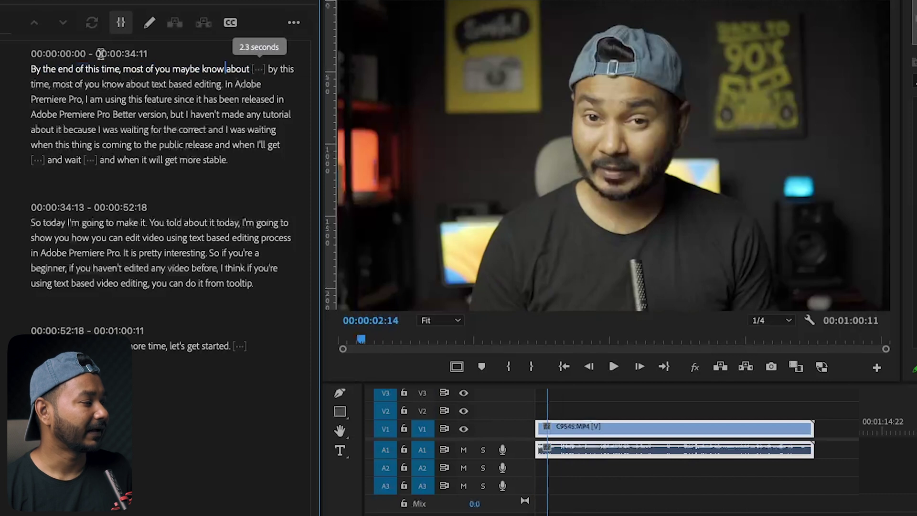
click(33, 69)
key(space)
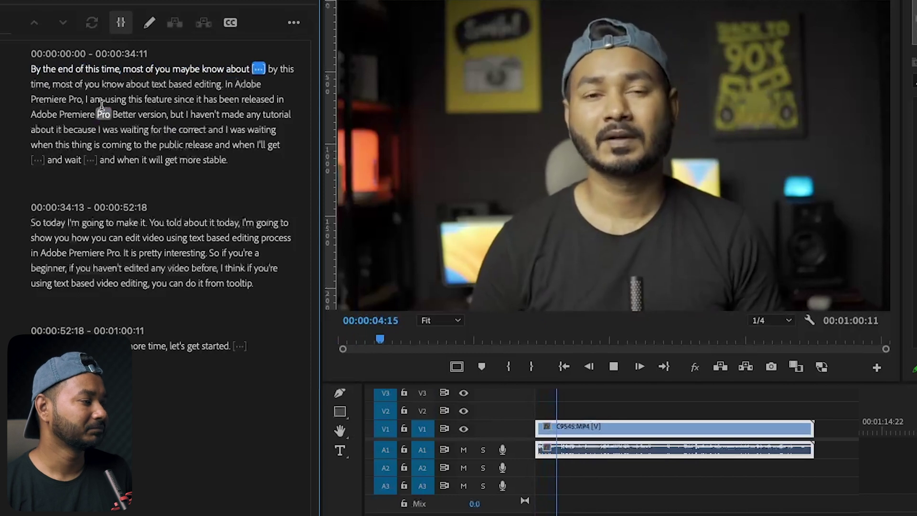
key(space)
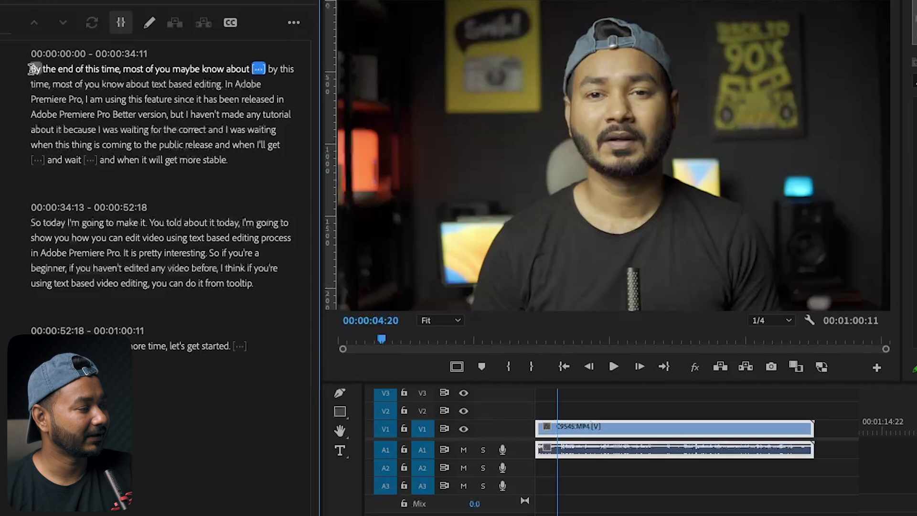
Lift the first sentence with its trailing pause, then lift the leftover gap at the start
drag(32, 69, 259, 67)
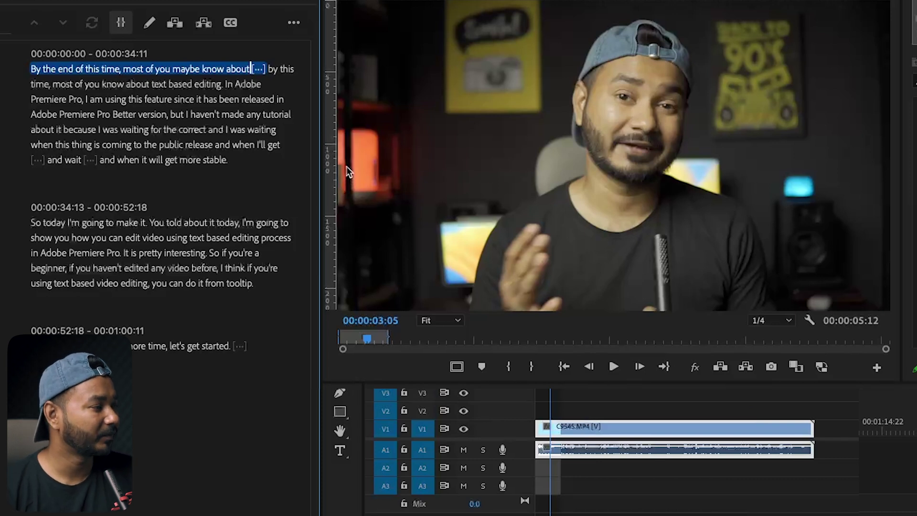
click(175, 25)
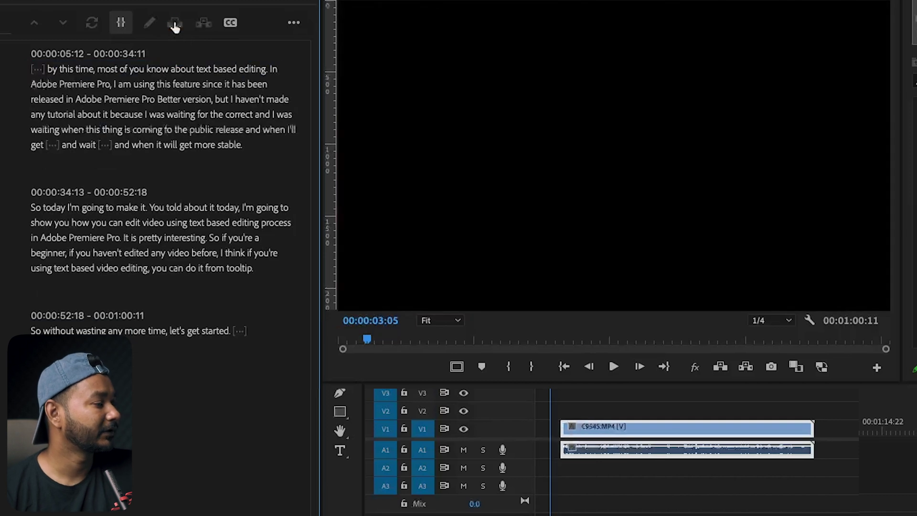
click(38, 69)
click(38, 69)
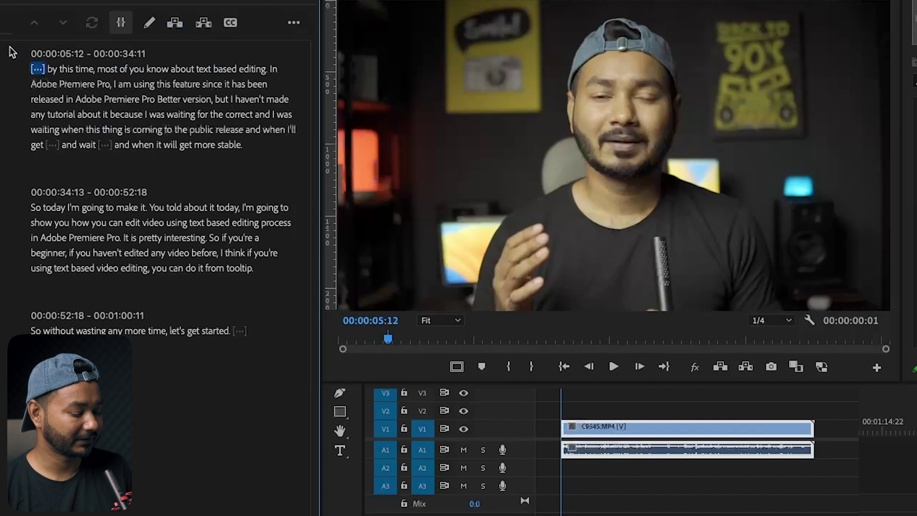
click(176, 23)
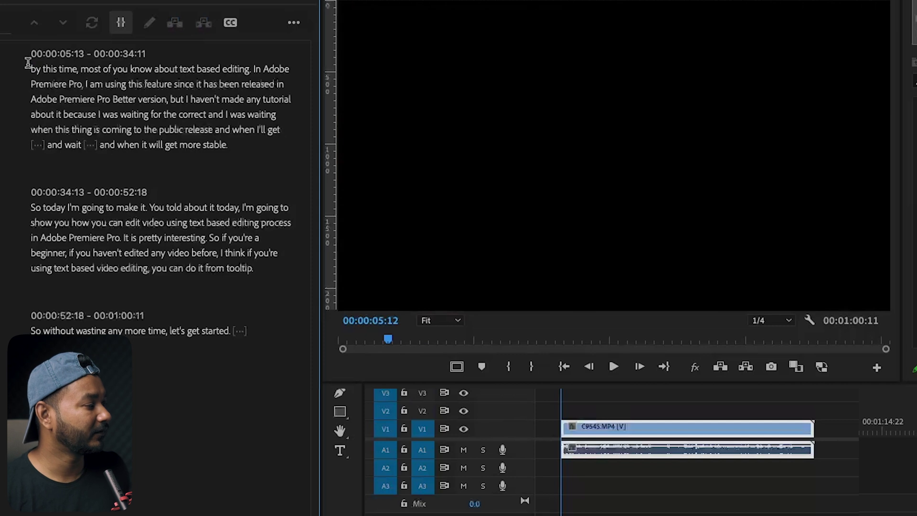
key(space)
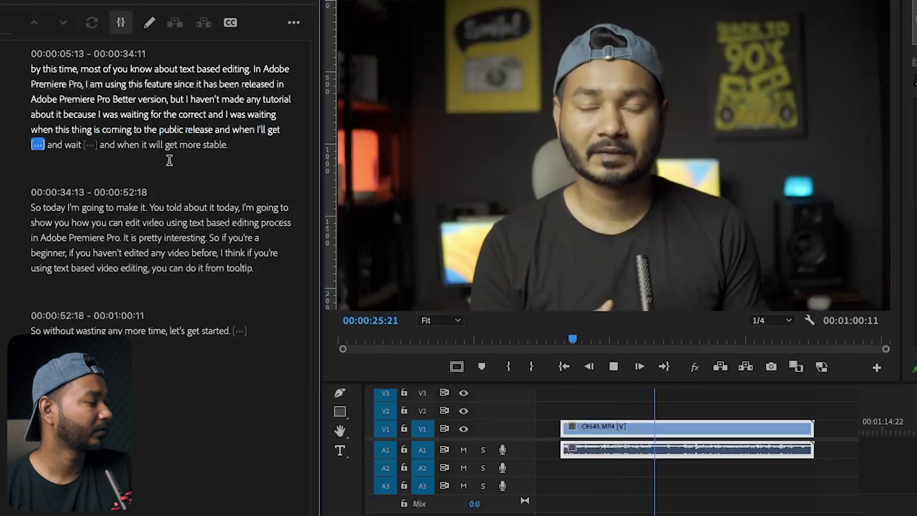
Delete '[…] and wait […]' from the first paragraph
key(space)
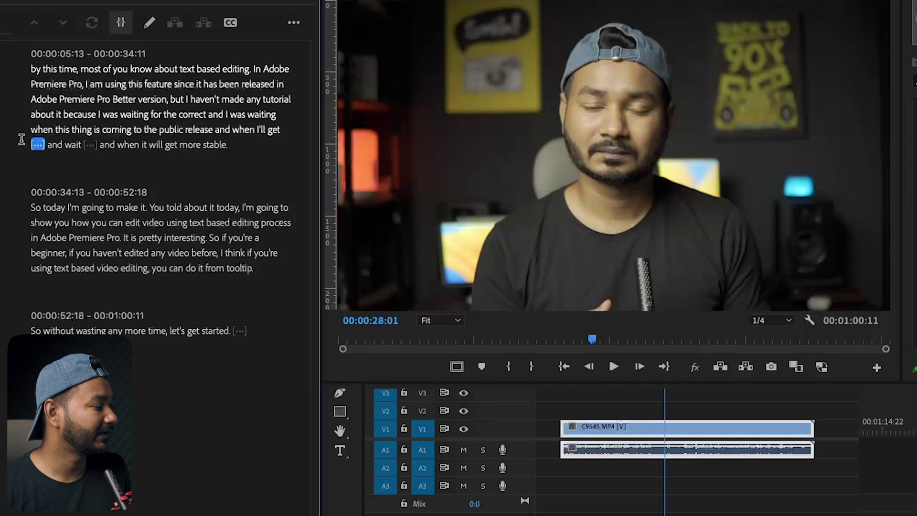
drag(30, 145, 98, 145)
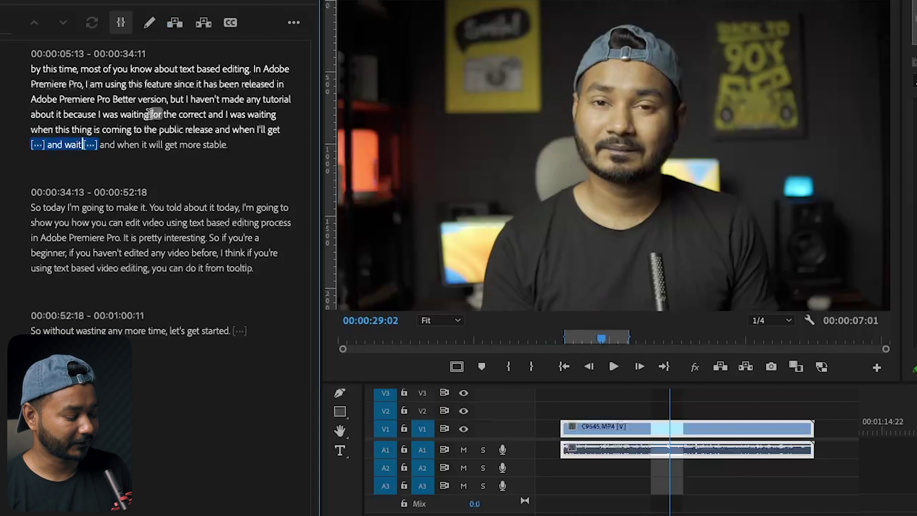
key(BackSpace)
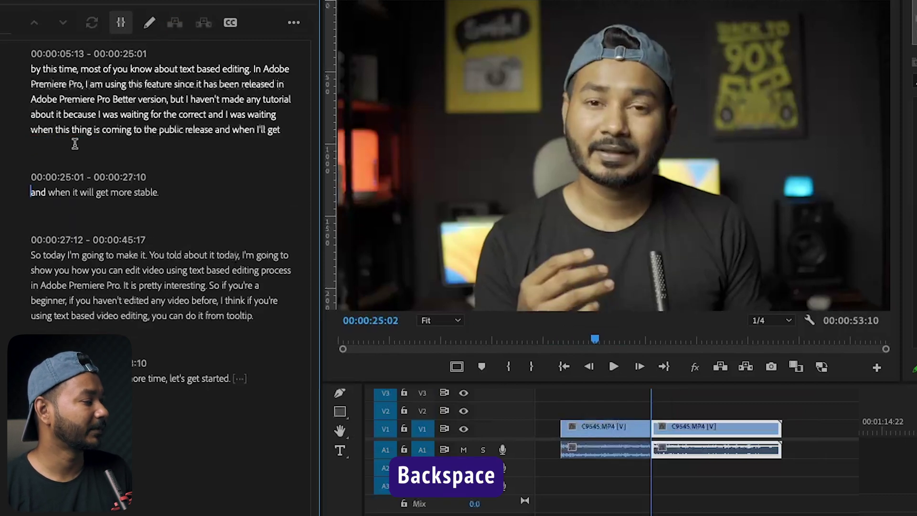
Play from 'I'll' to check, then delete the repeated 'and when I'll get'
click(259, 129)
key(space)
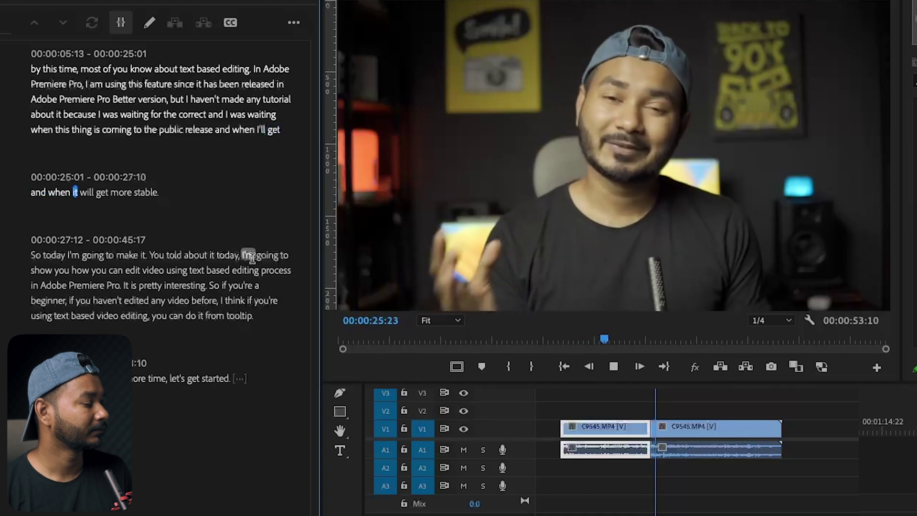
click(100, 130)
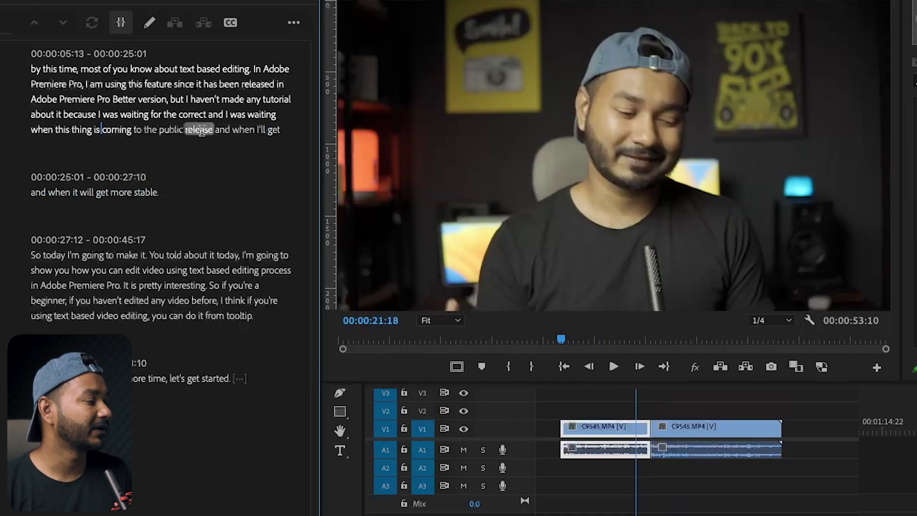
mouse_move(213, 129)
mouse_down()
mouse_move(289, 129)
mouse_move(221, 127)
mouse_up()
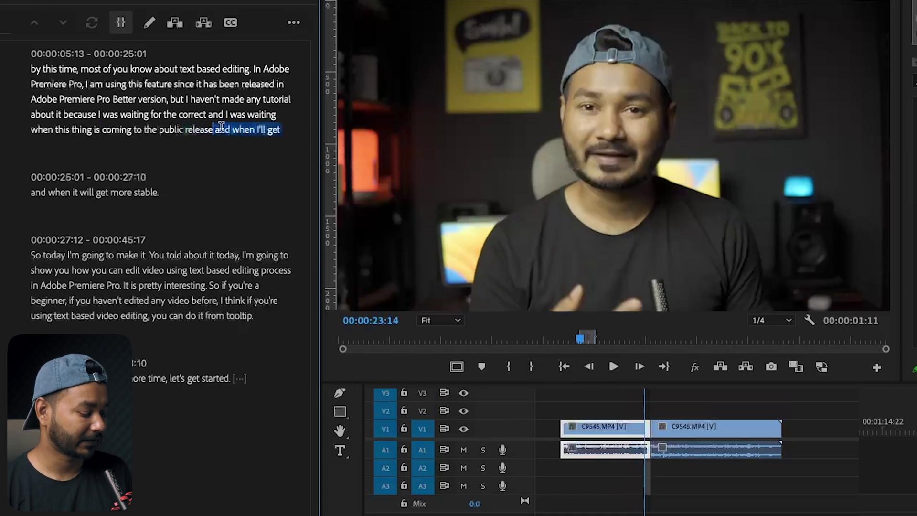
key(Delete)
click(173, 129)
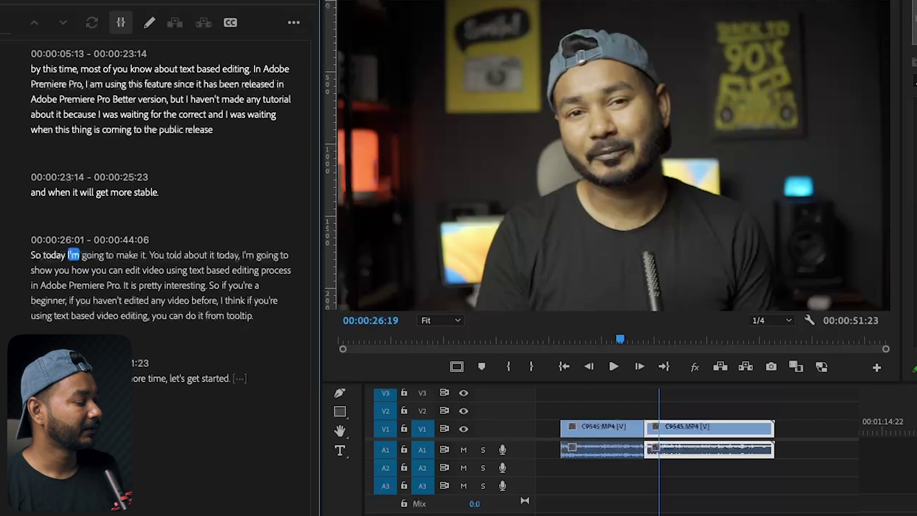
Jump to the last word, show transcript pauses as [...] markers, and enlarge the transcript font
click(229, 377)
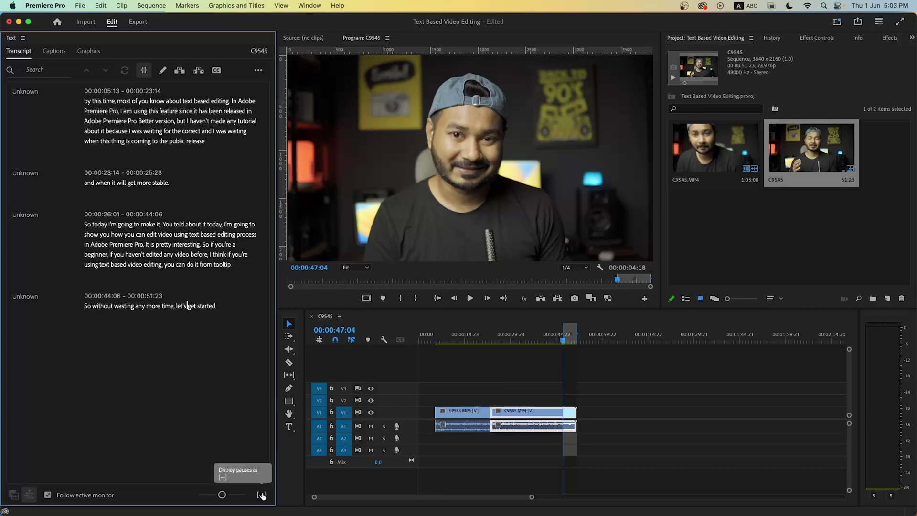
click(262, 495)
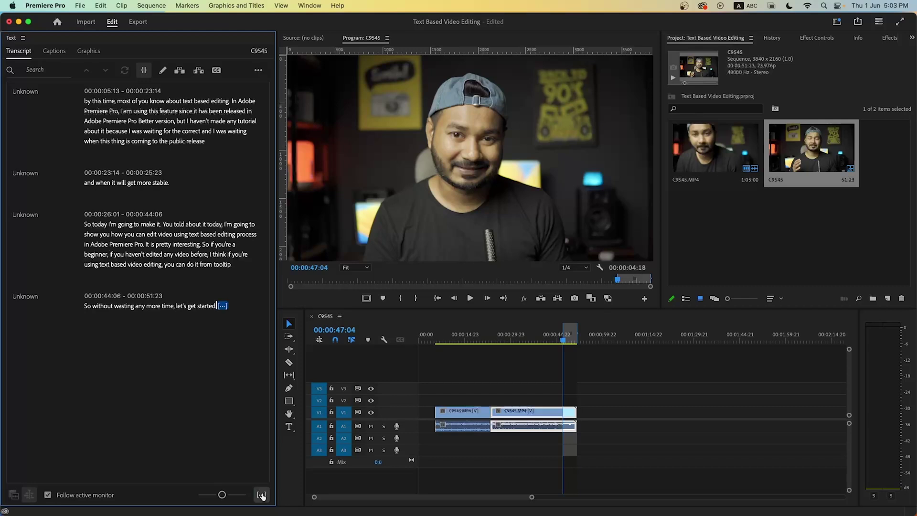
mouse_move(220, 496)
mouse_down()
mouse_move(236, 498)
mouse_move(210, 497)
mouse_move(230, 502)
mouse_up()
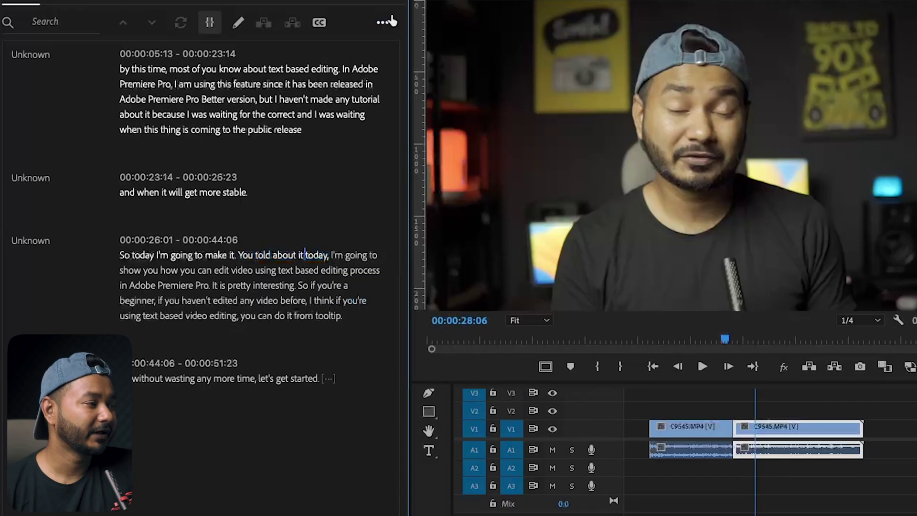
click(384, 22)
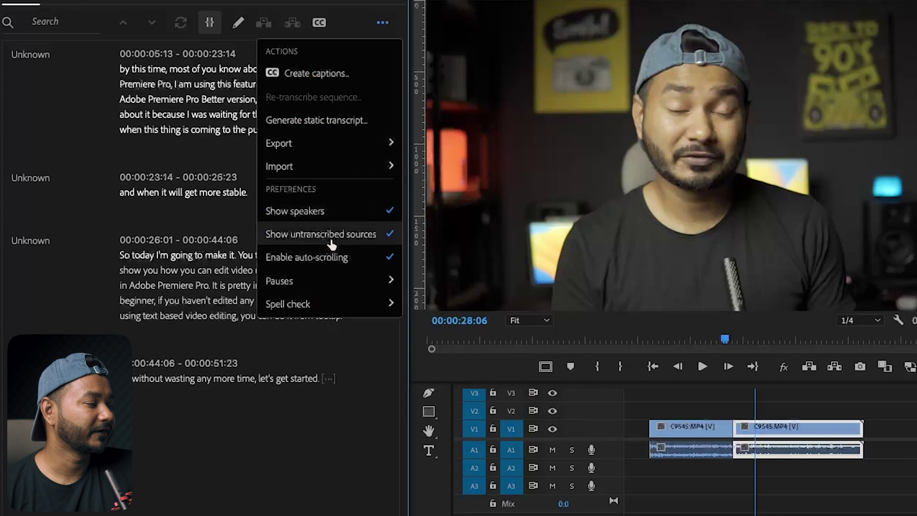
click(320, 213)
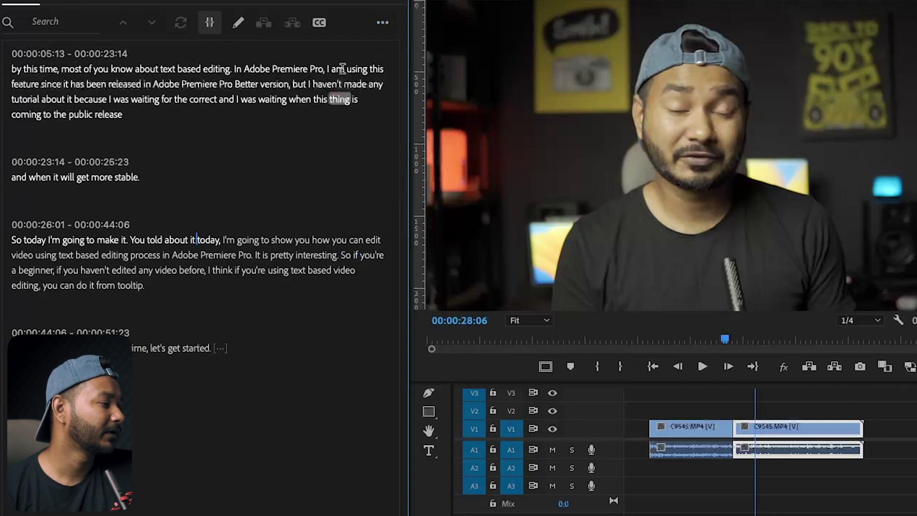
click(383, 22)
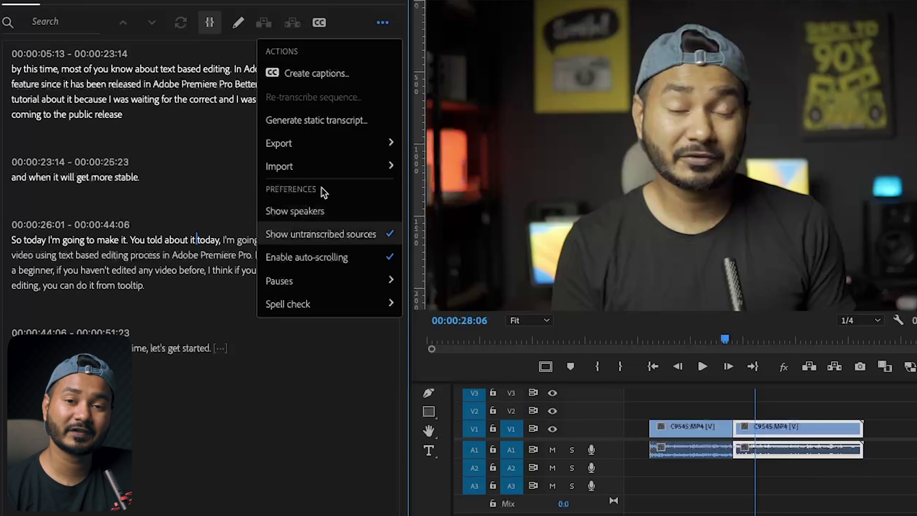
click(313, 212)
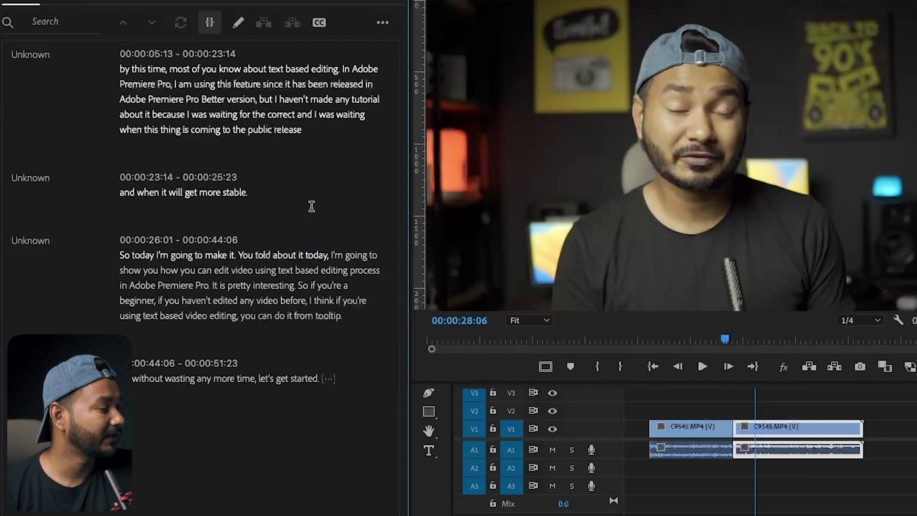
click(388, 21)
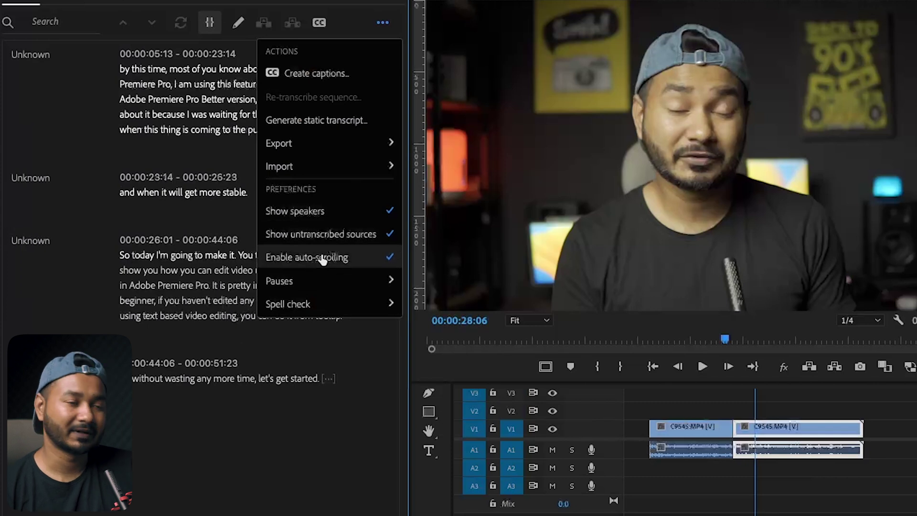
click(191, 129)
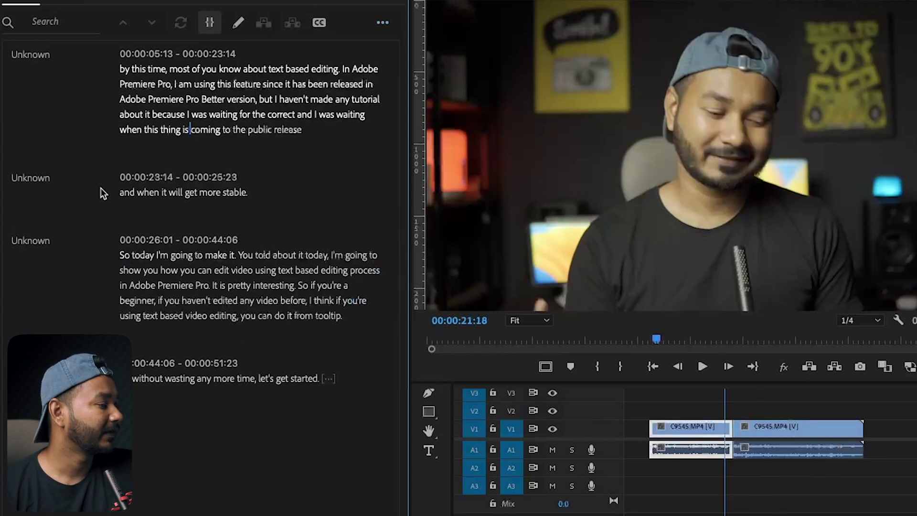
drag(119, 196, 248, 193)
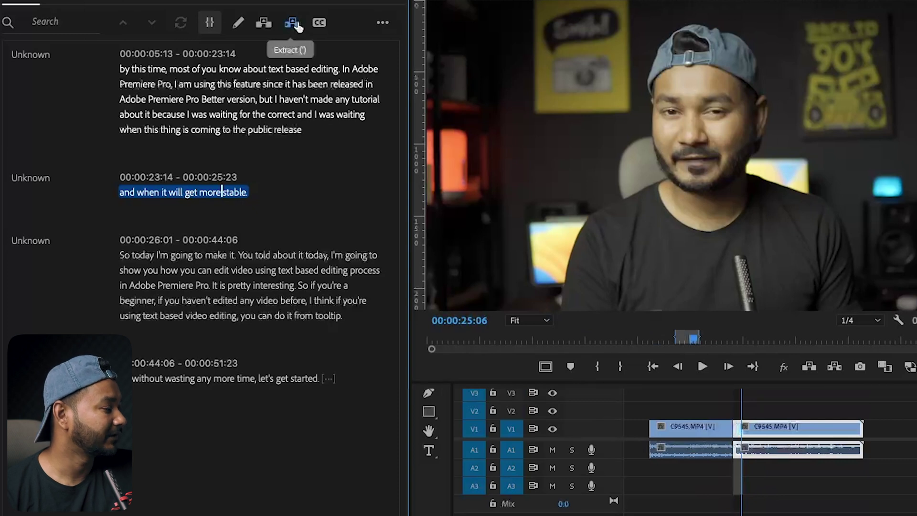
click(296, 25)
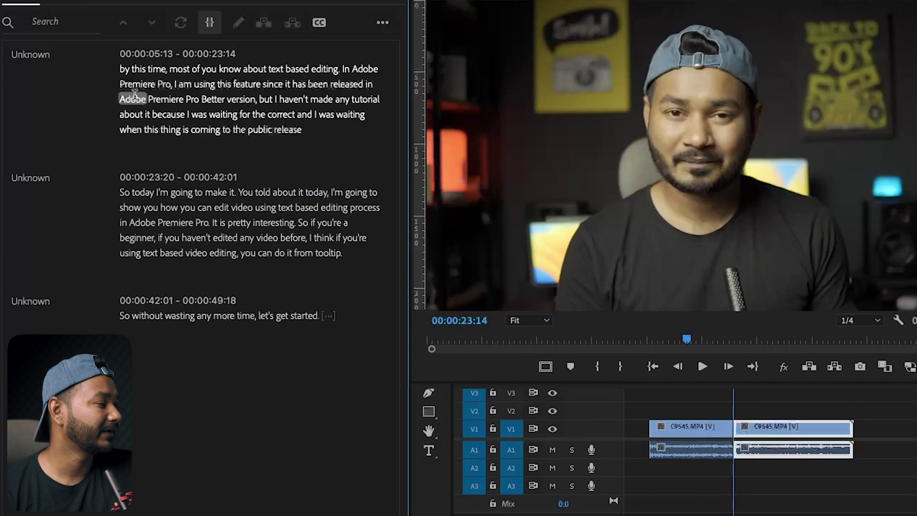
click(121, 69)
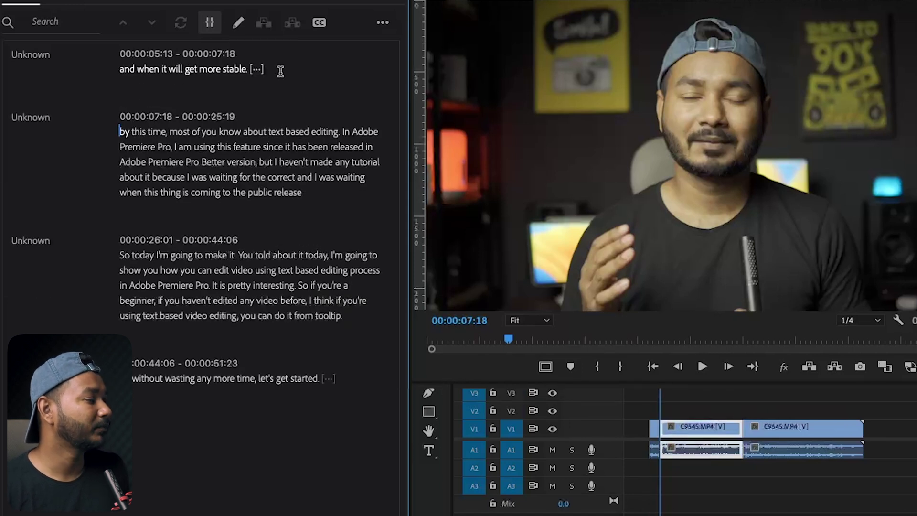
drag(279, 70, 142, 67)
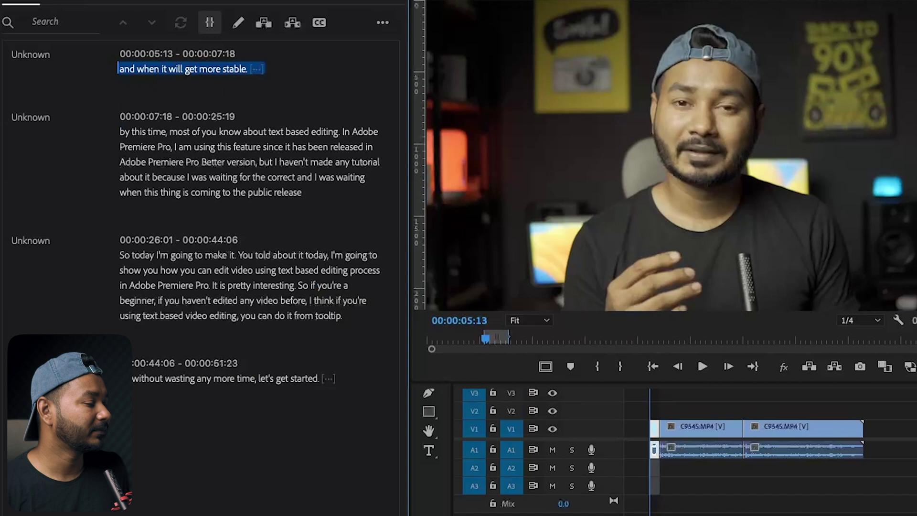
key(space)
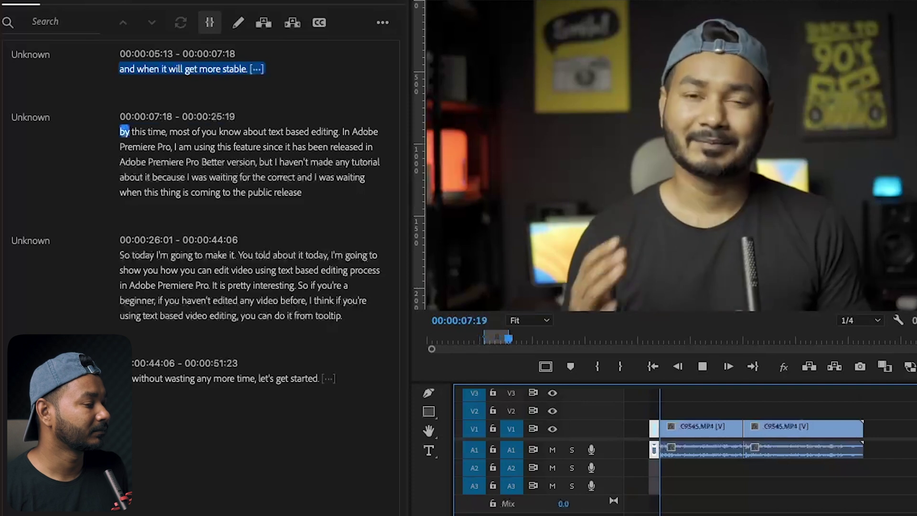
key(Delete)
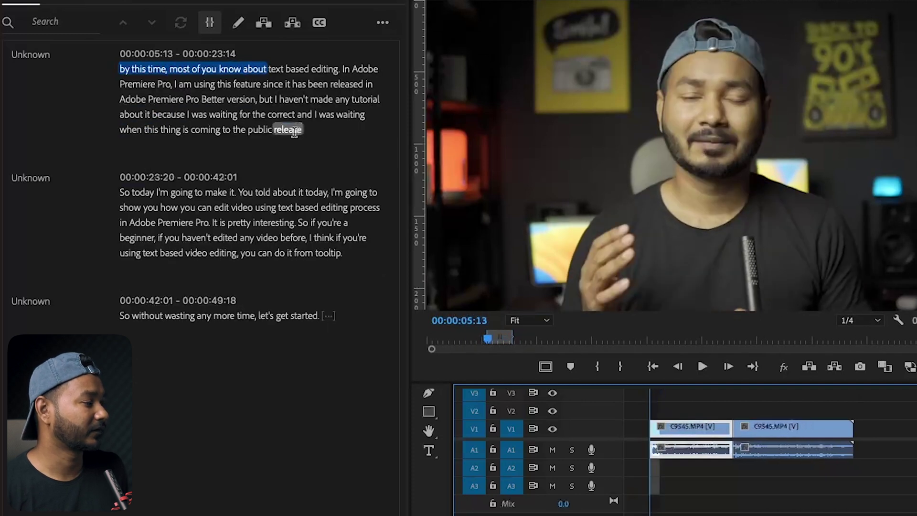
key(ctrl+z)
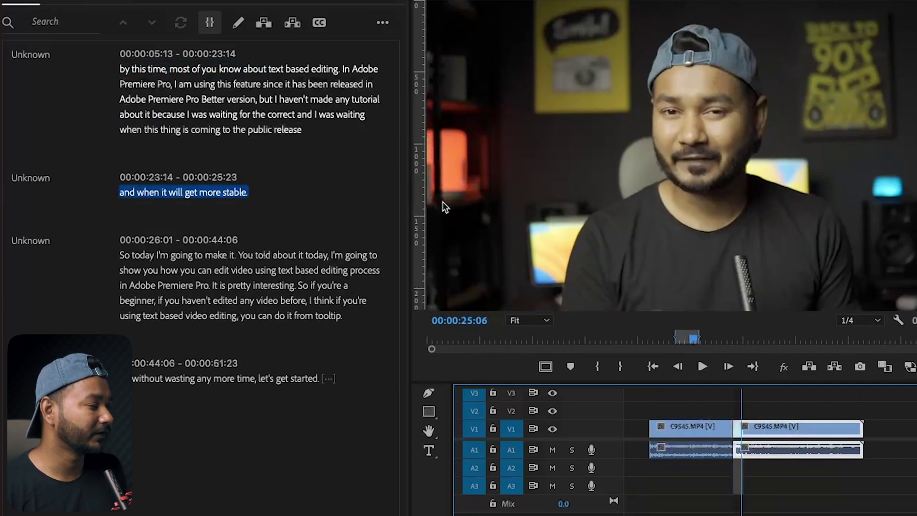
key(ctrl+z)
key(Delete)
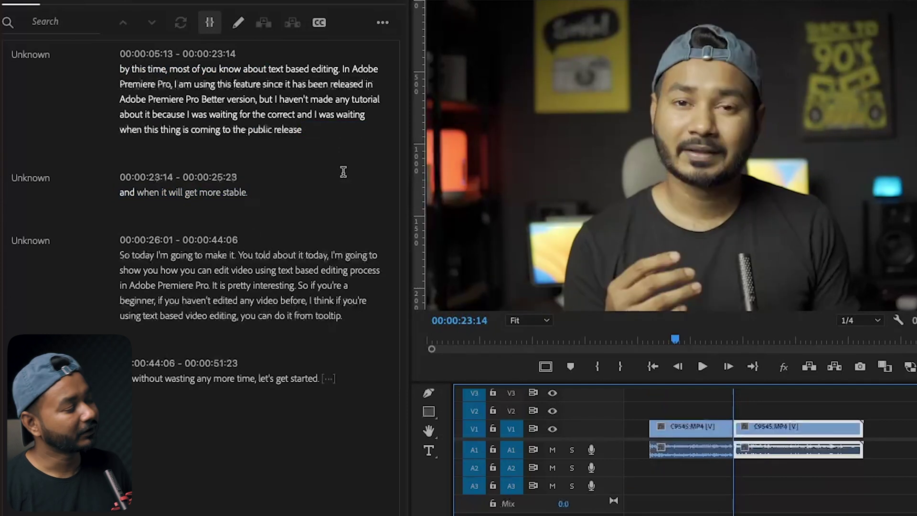
click(292, 208)
drag(365, 318, 123, 258)
right_click(163, 263)
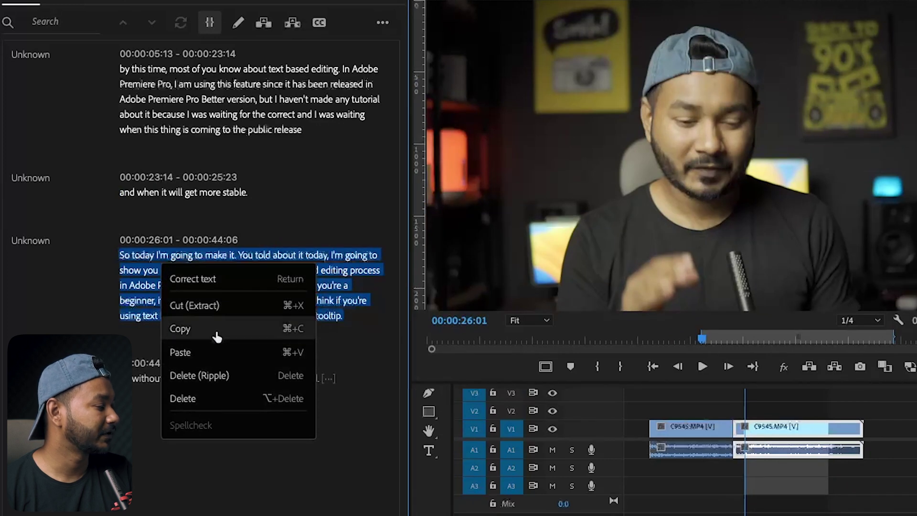
Cut the 'So today I'm going to make it' paragraph and paste it before 'By this time'
click(208, 306)
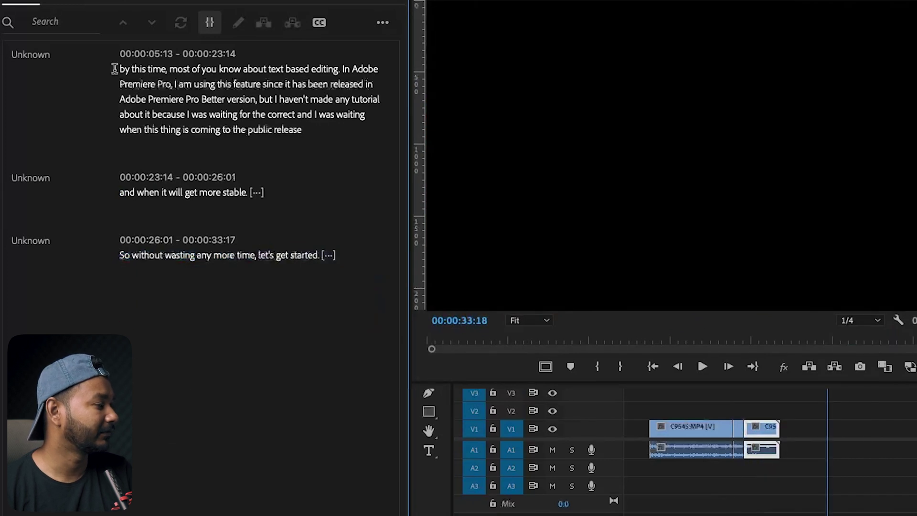
click(119, 65)
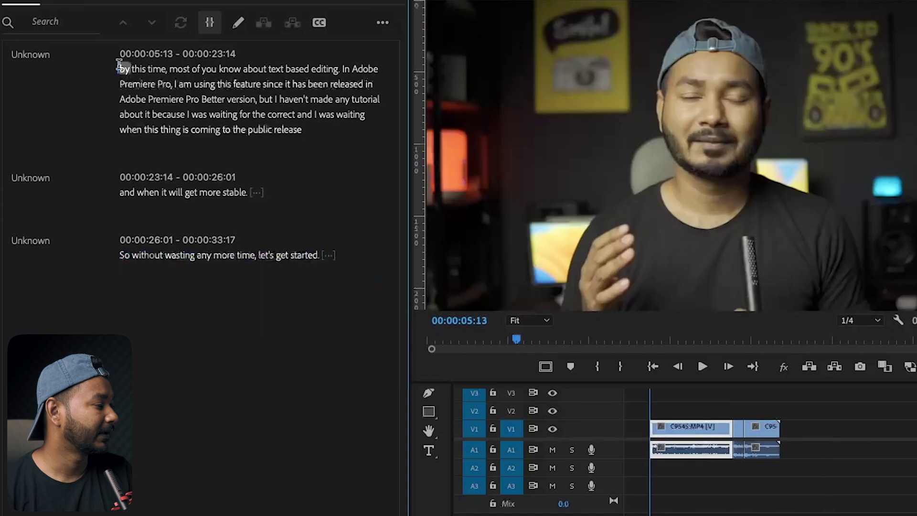
right_click(120, 67)
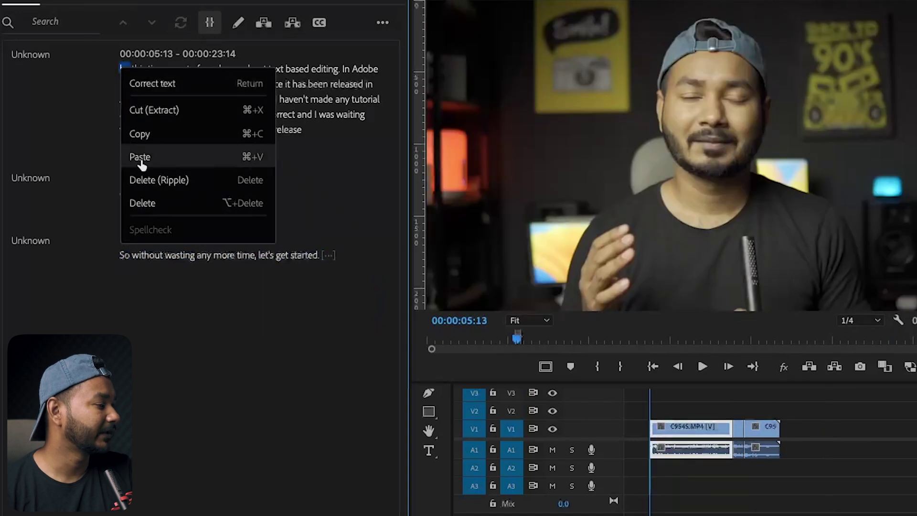
click(170, 158)
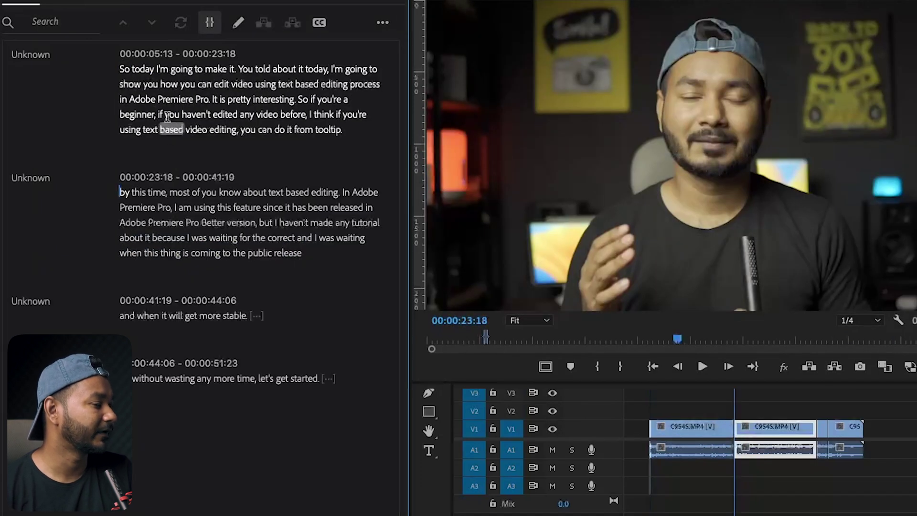